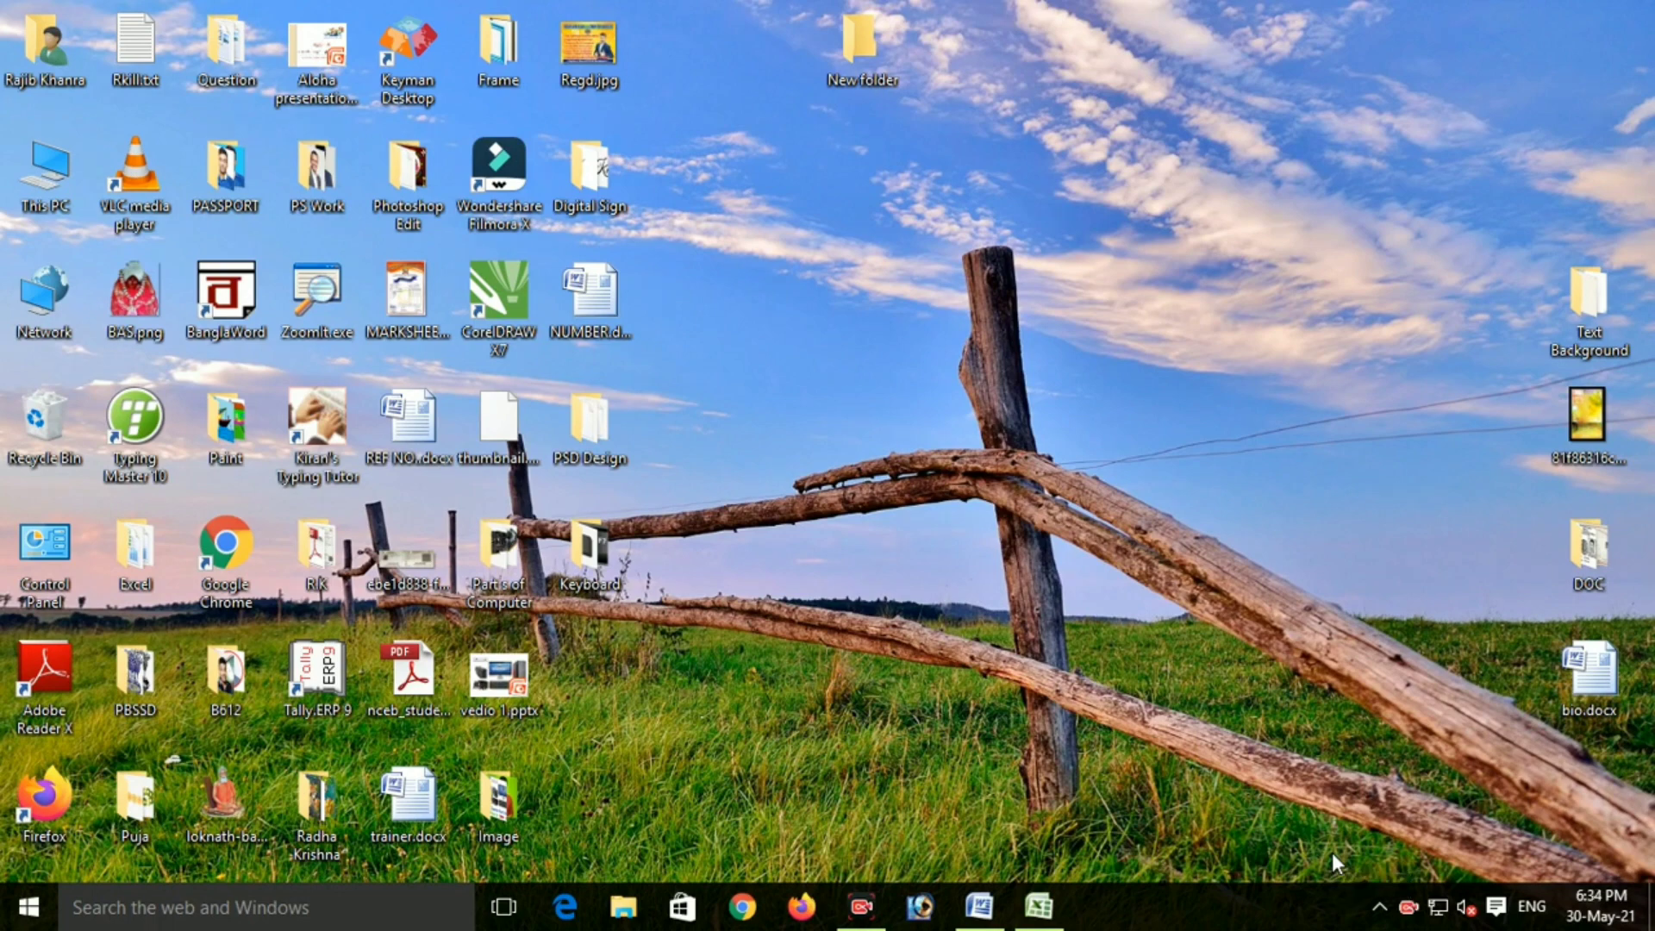
Step: Open Windows help from the desktop, and switch to Word to browse its Help window before minimizing Word
key("F1")
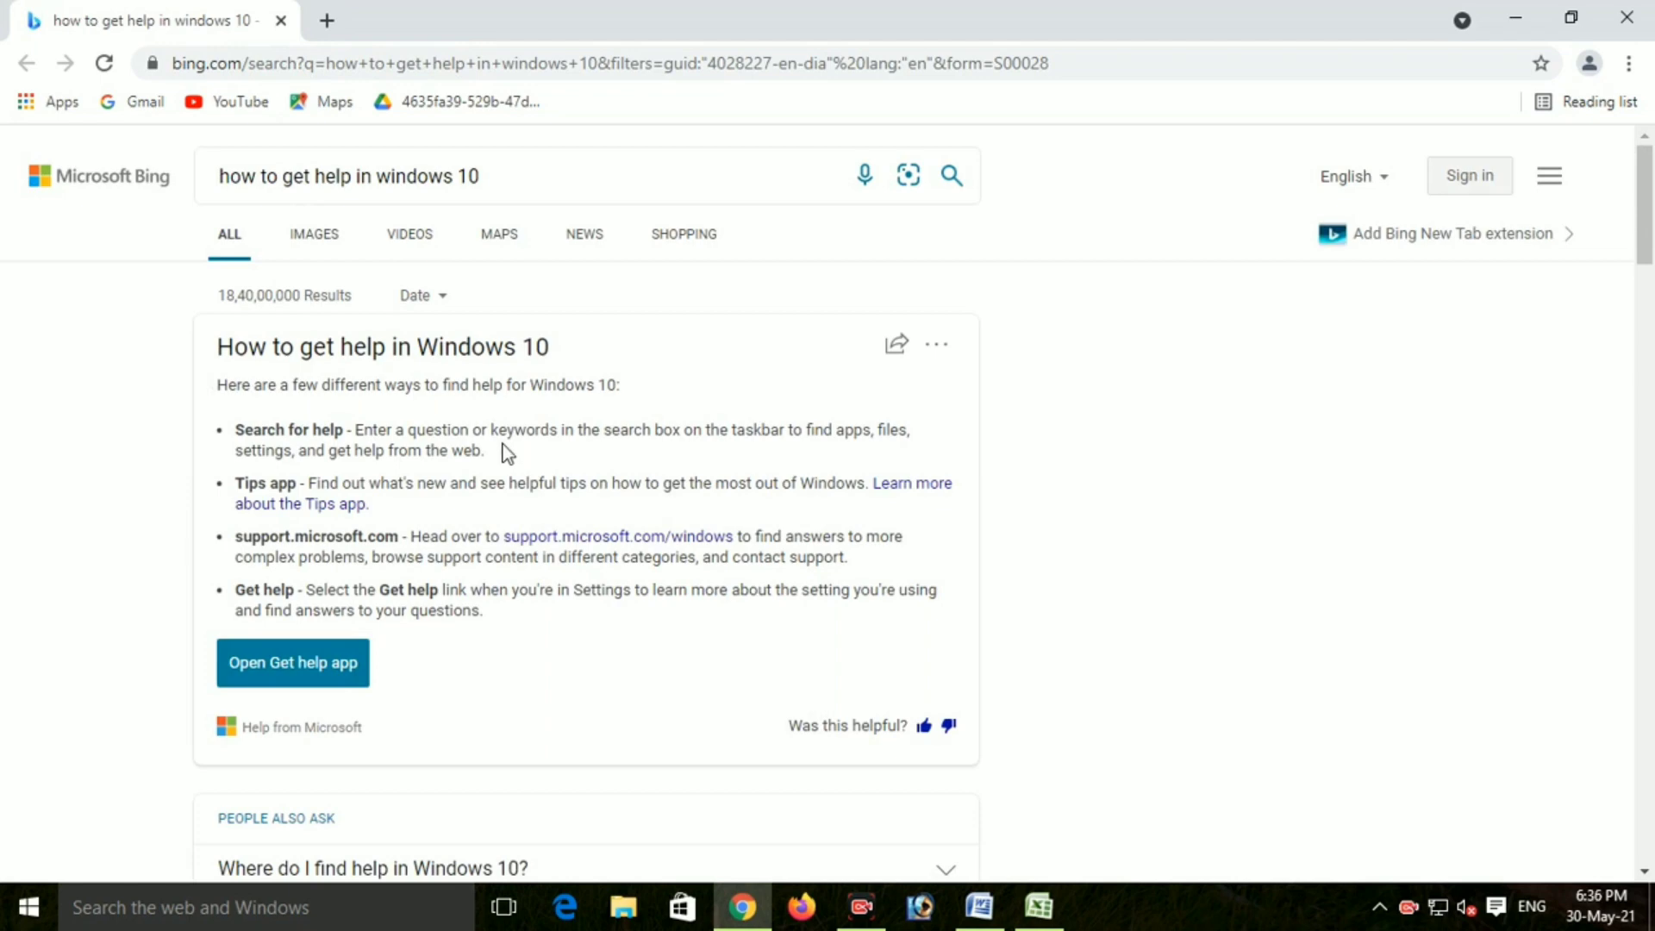
left_click(981, 916)
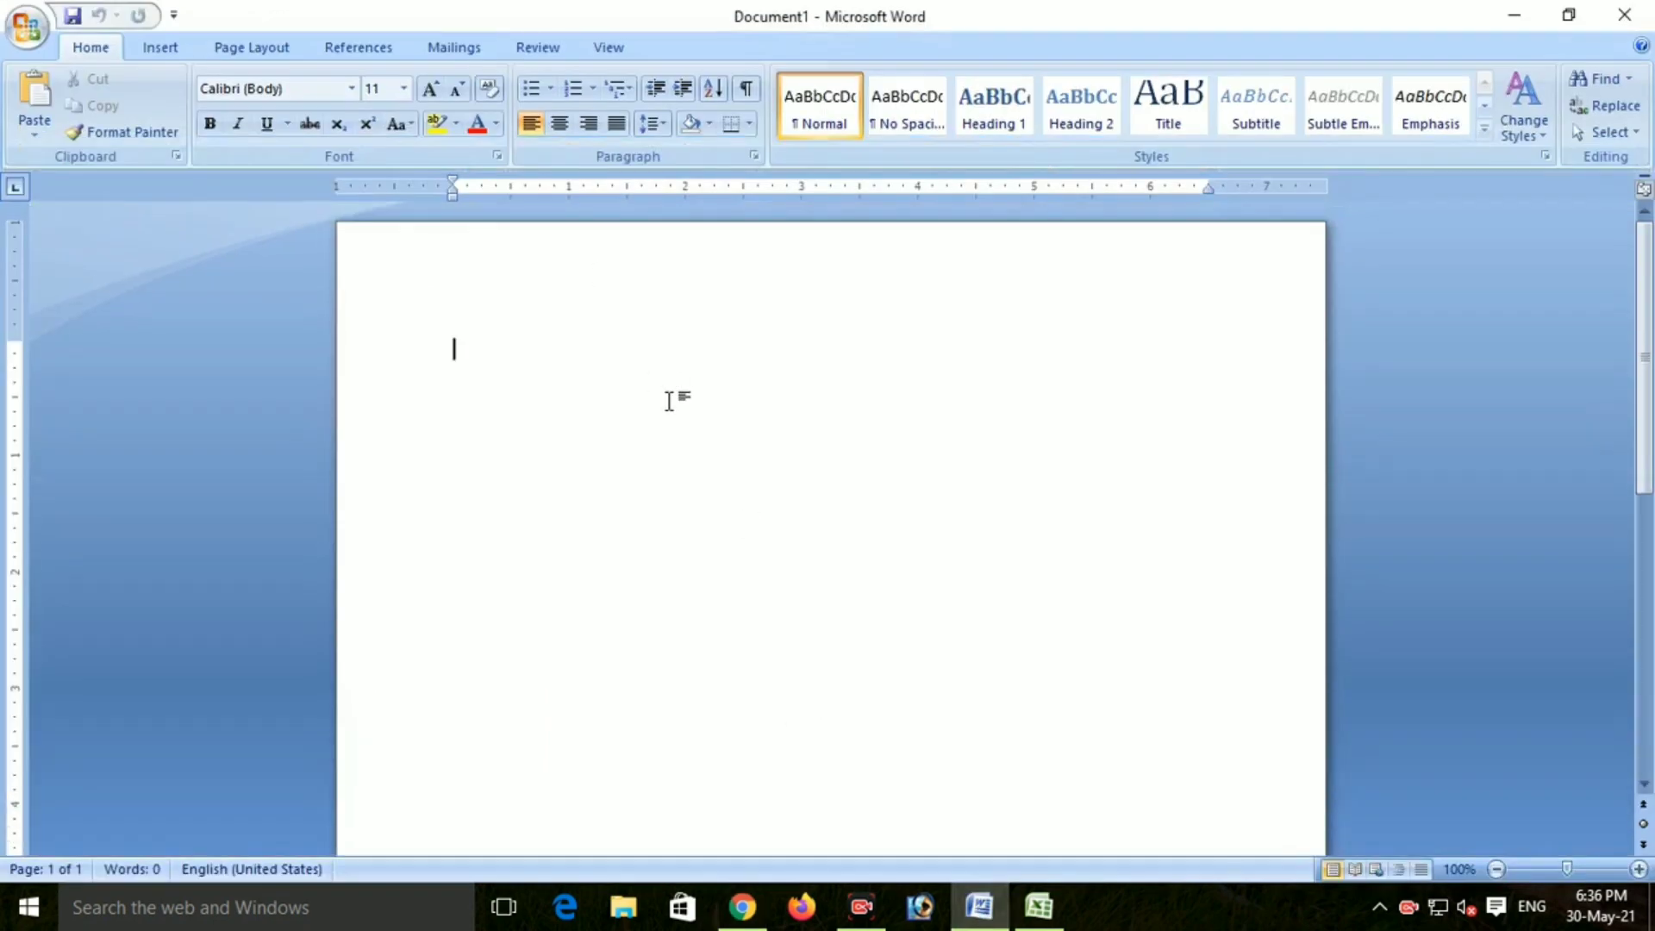
key("F1")
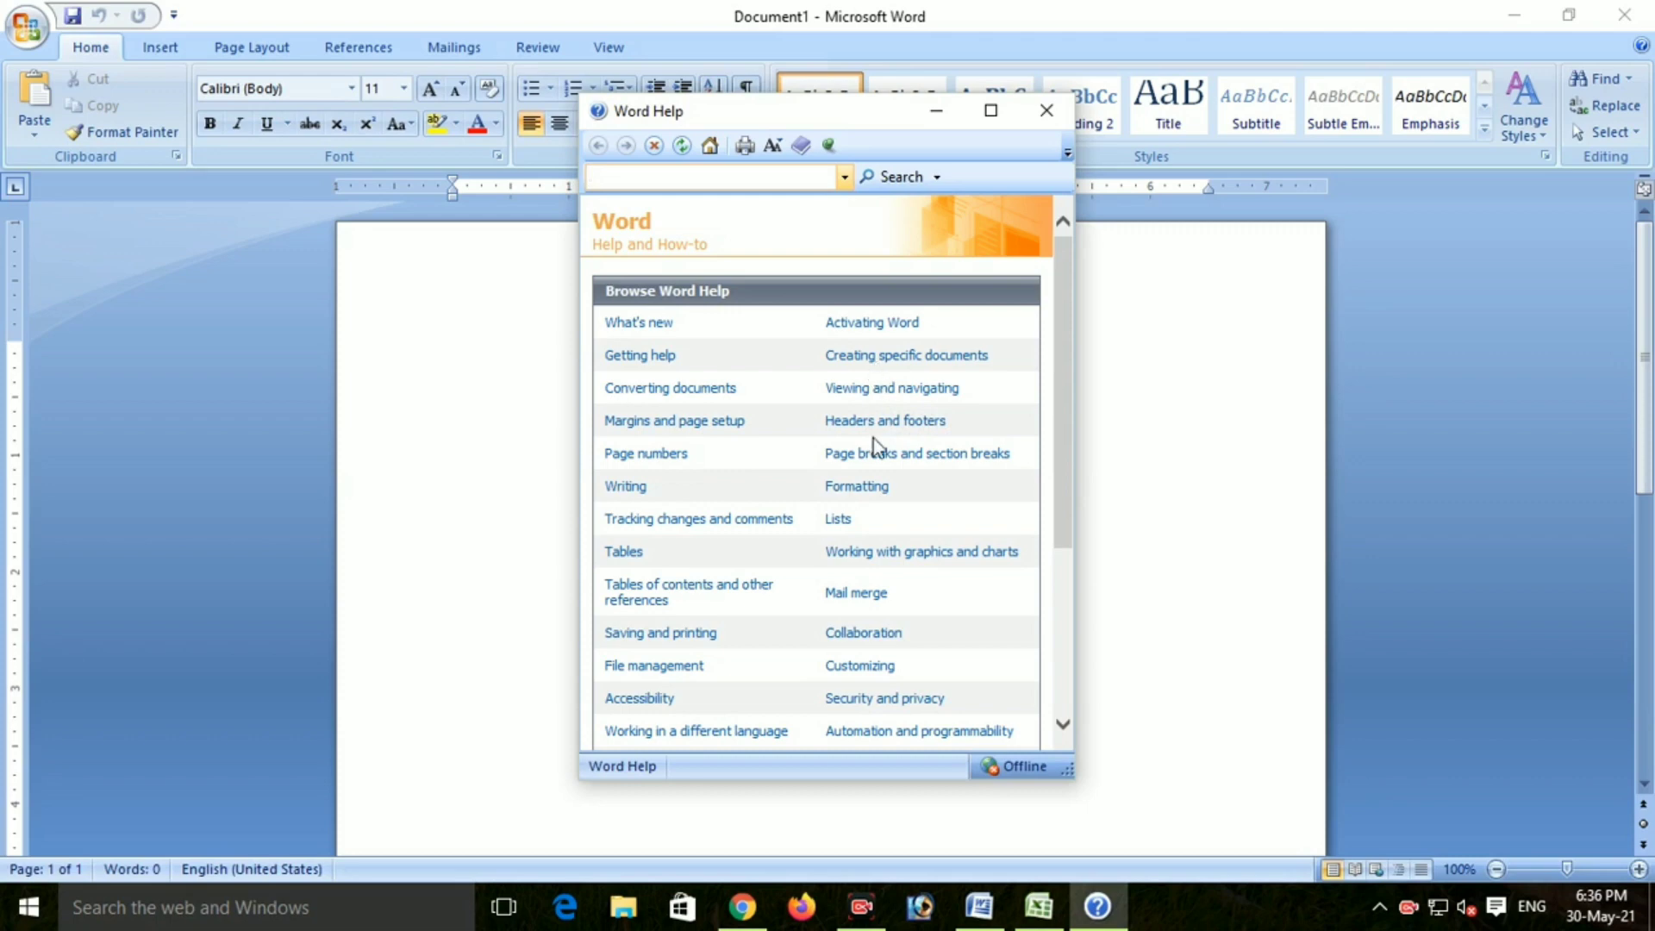
mouse_move(1059, 399)
left_mouse_down()
mouse_move(1059, 569)
mouse_move(1057, 370)
left_mouse_up()
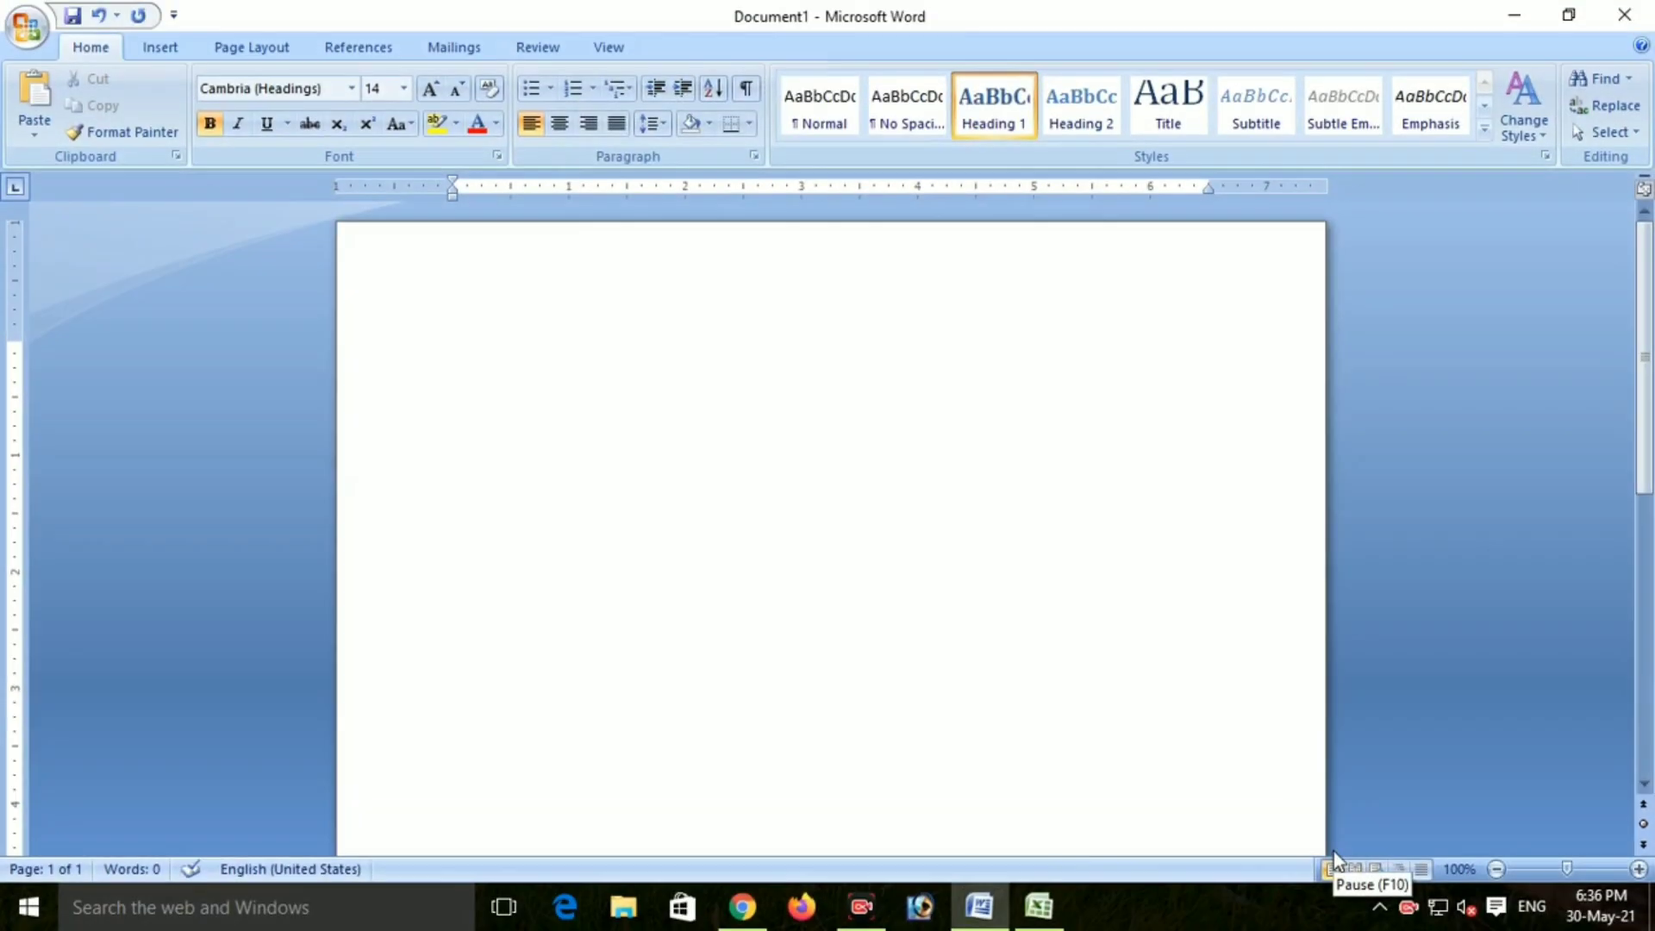
left_click(1519, 19)
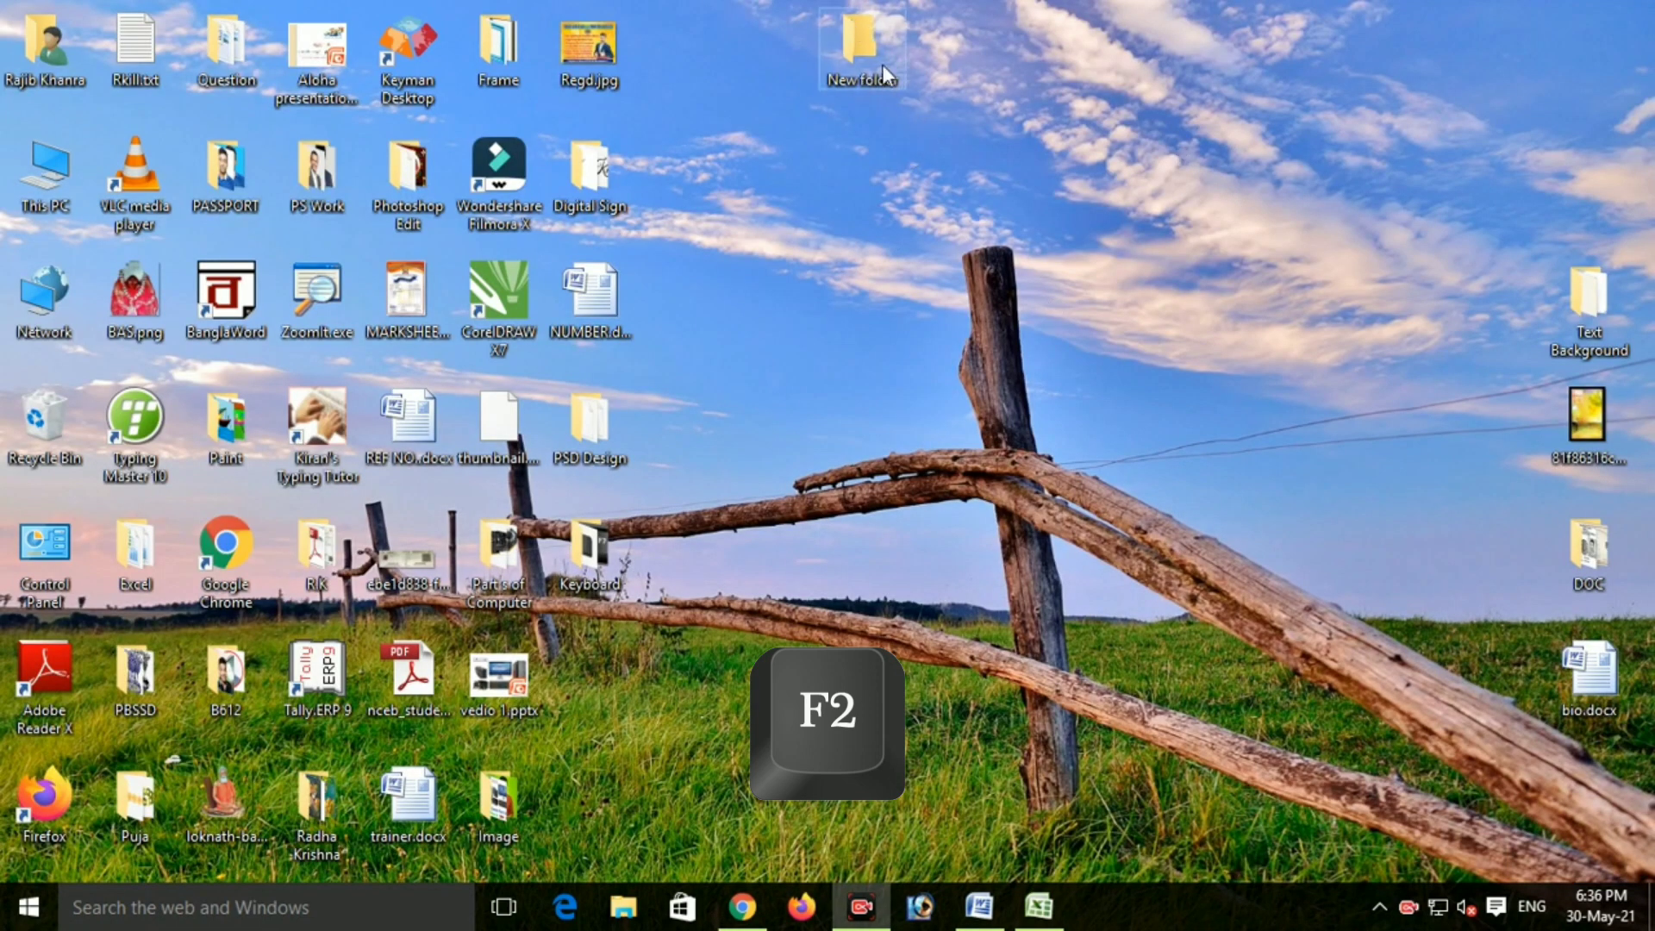
Step: Move the New folder icon further down the desktop and rename it Delhi
left_click_drag(861, 45, 860, 297)
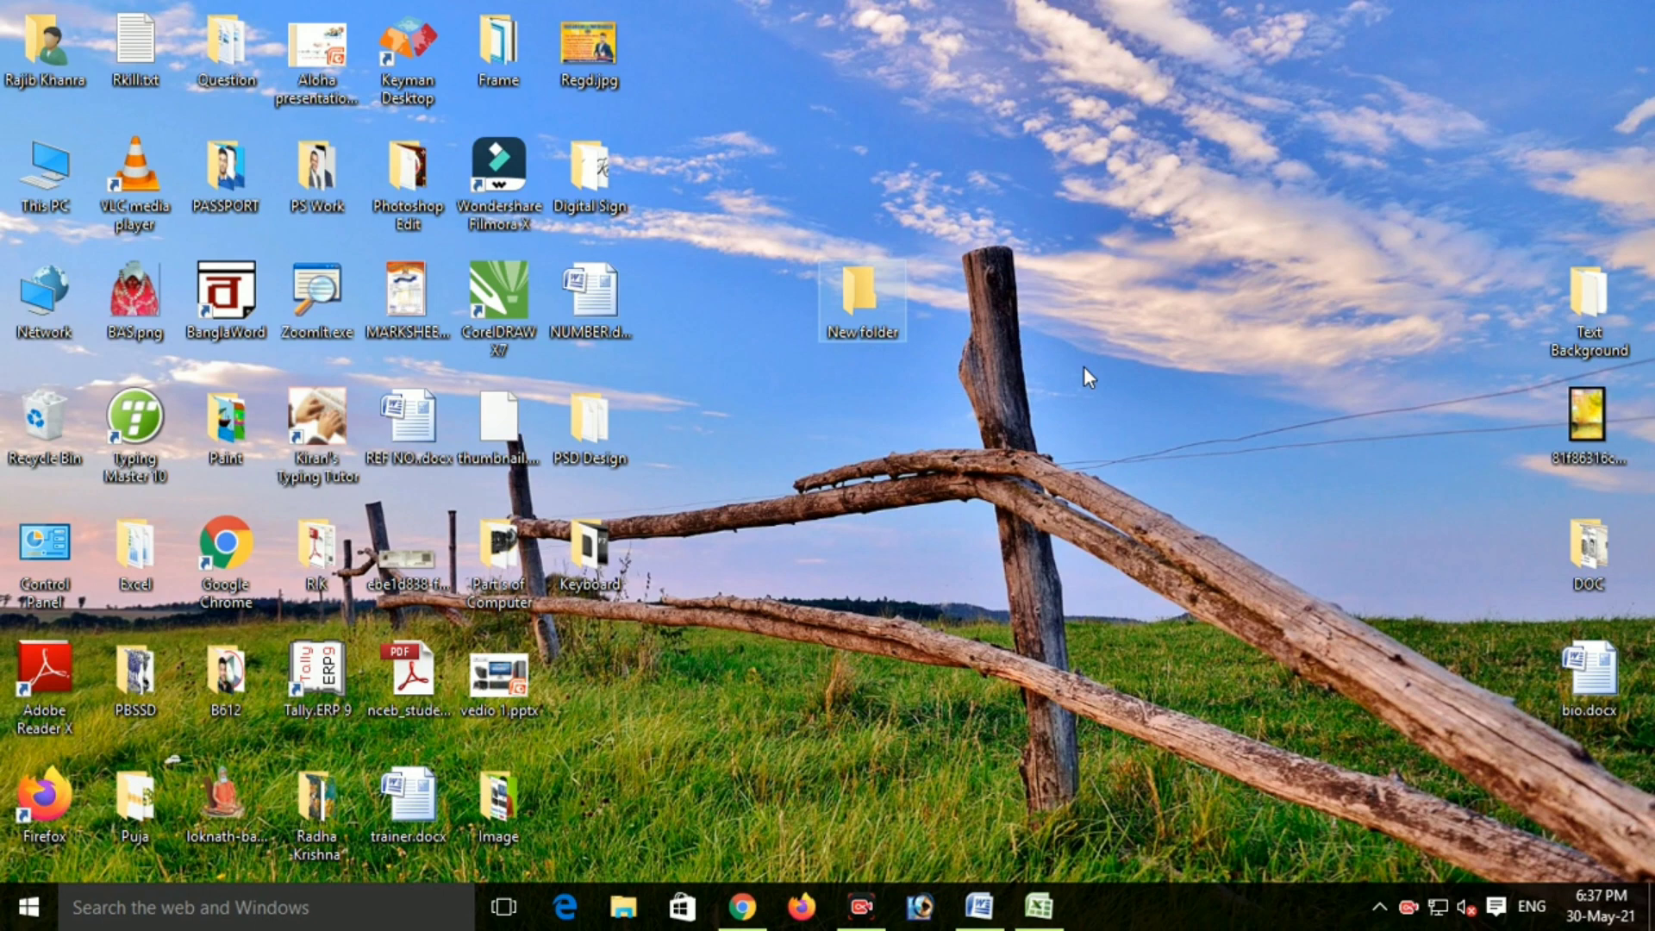
key("F2")
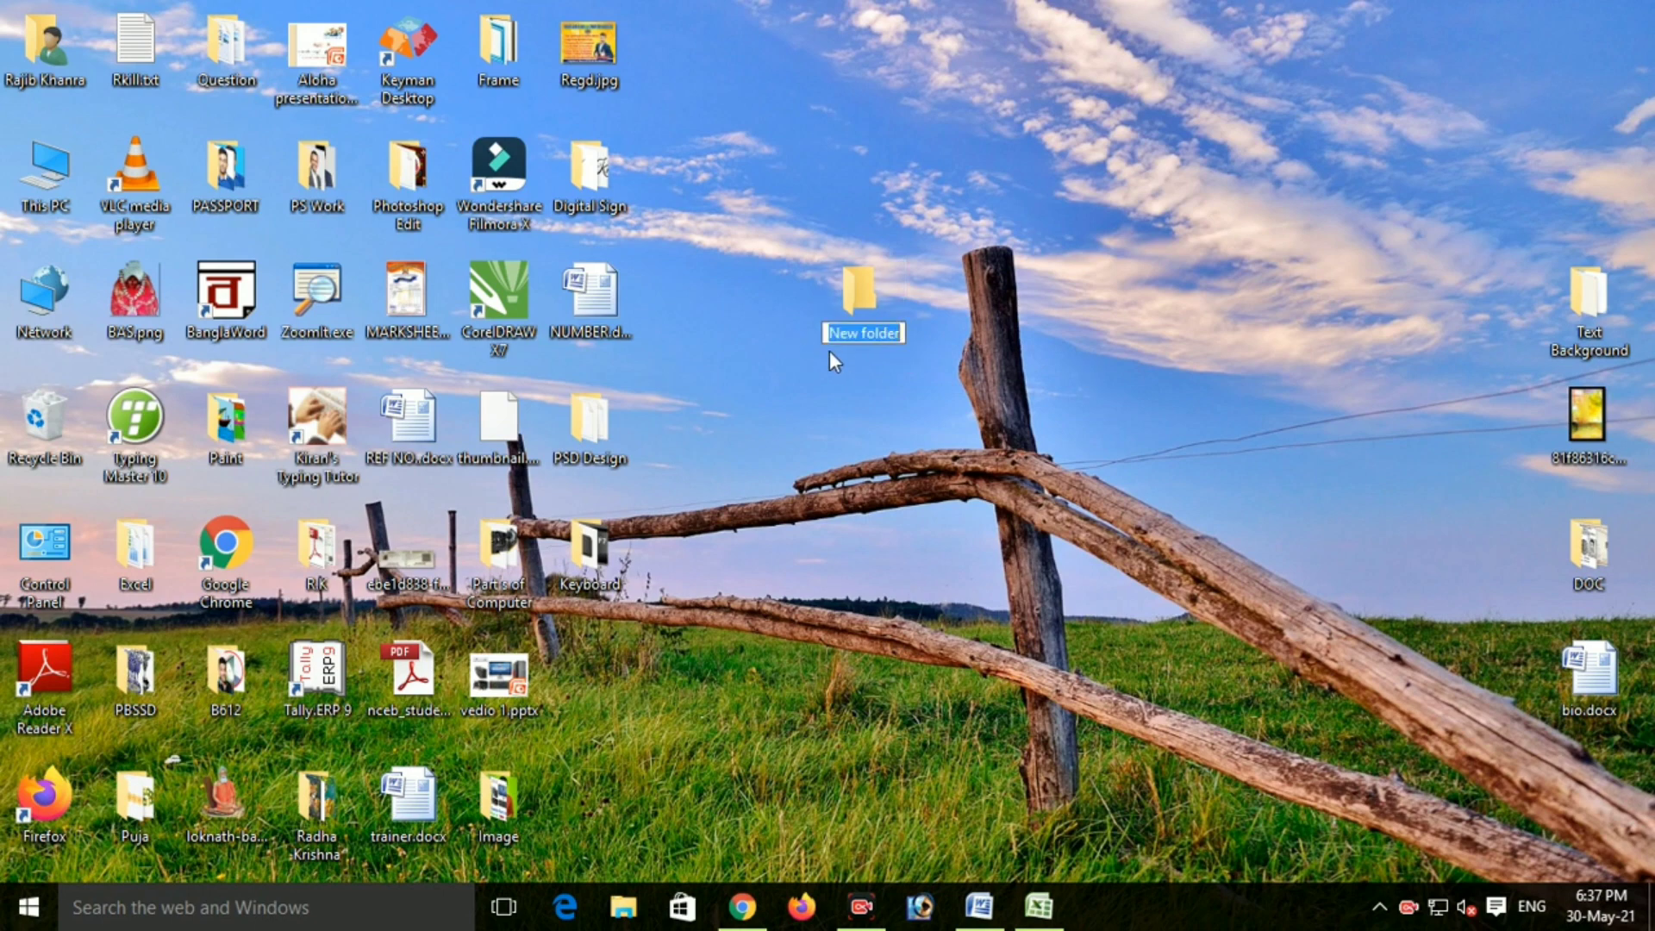
type("Delhi")
key("Return")
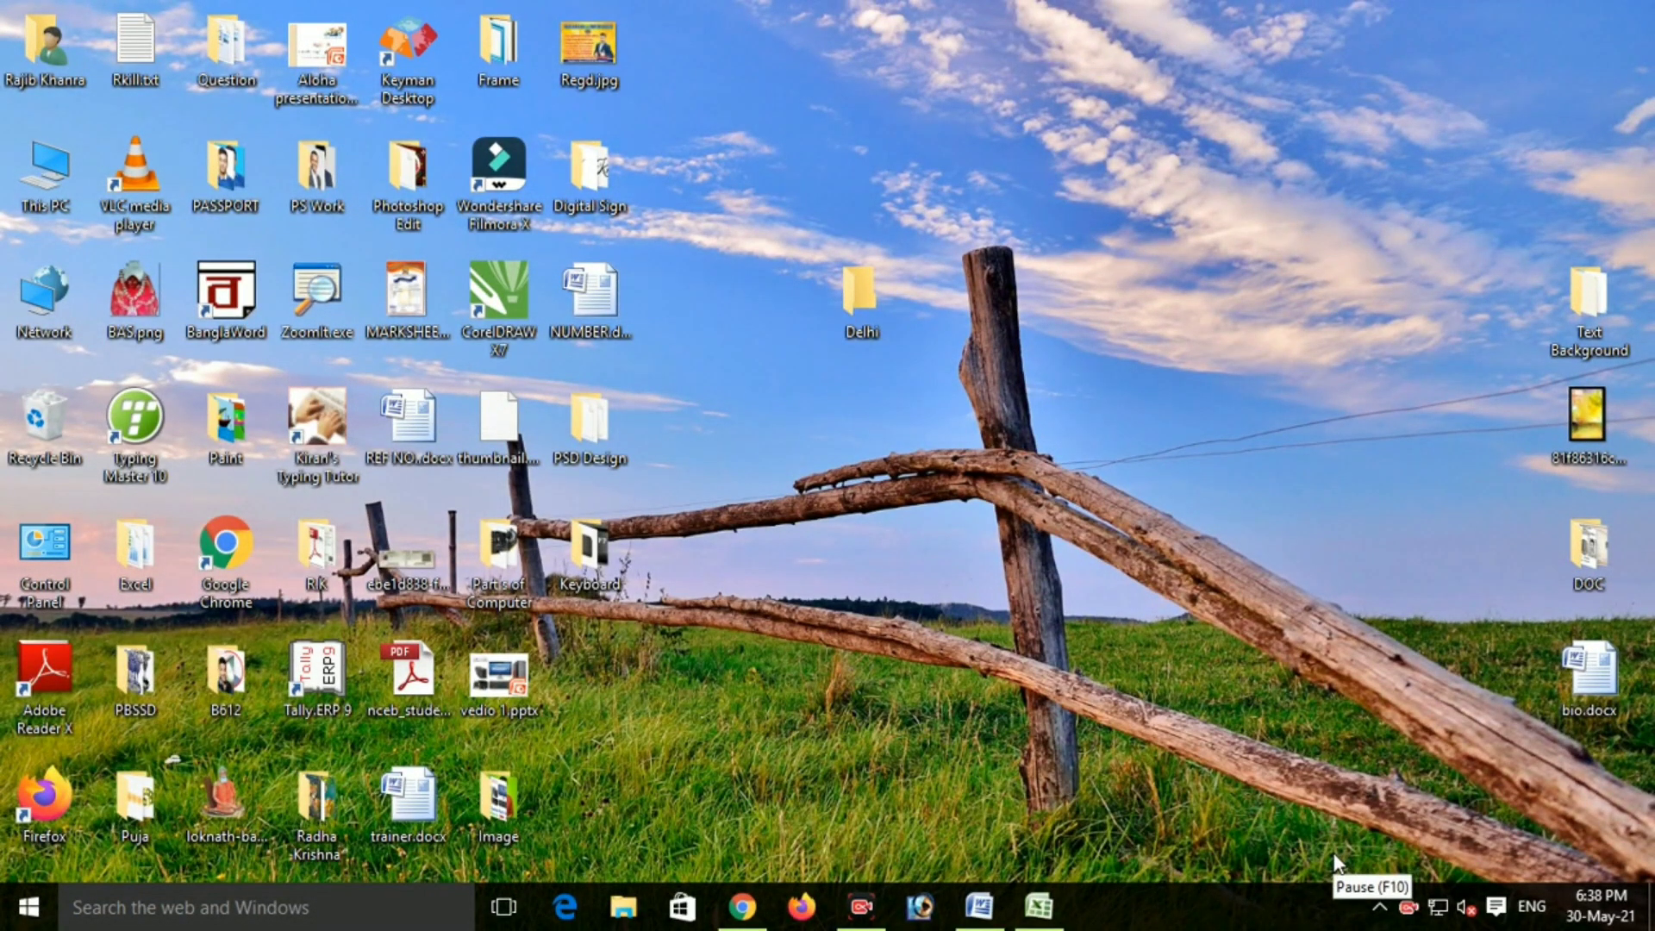
Step: Open the SOUTH MOVIE folder on Local Disk (F:) and search it for "south"
key("F3")
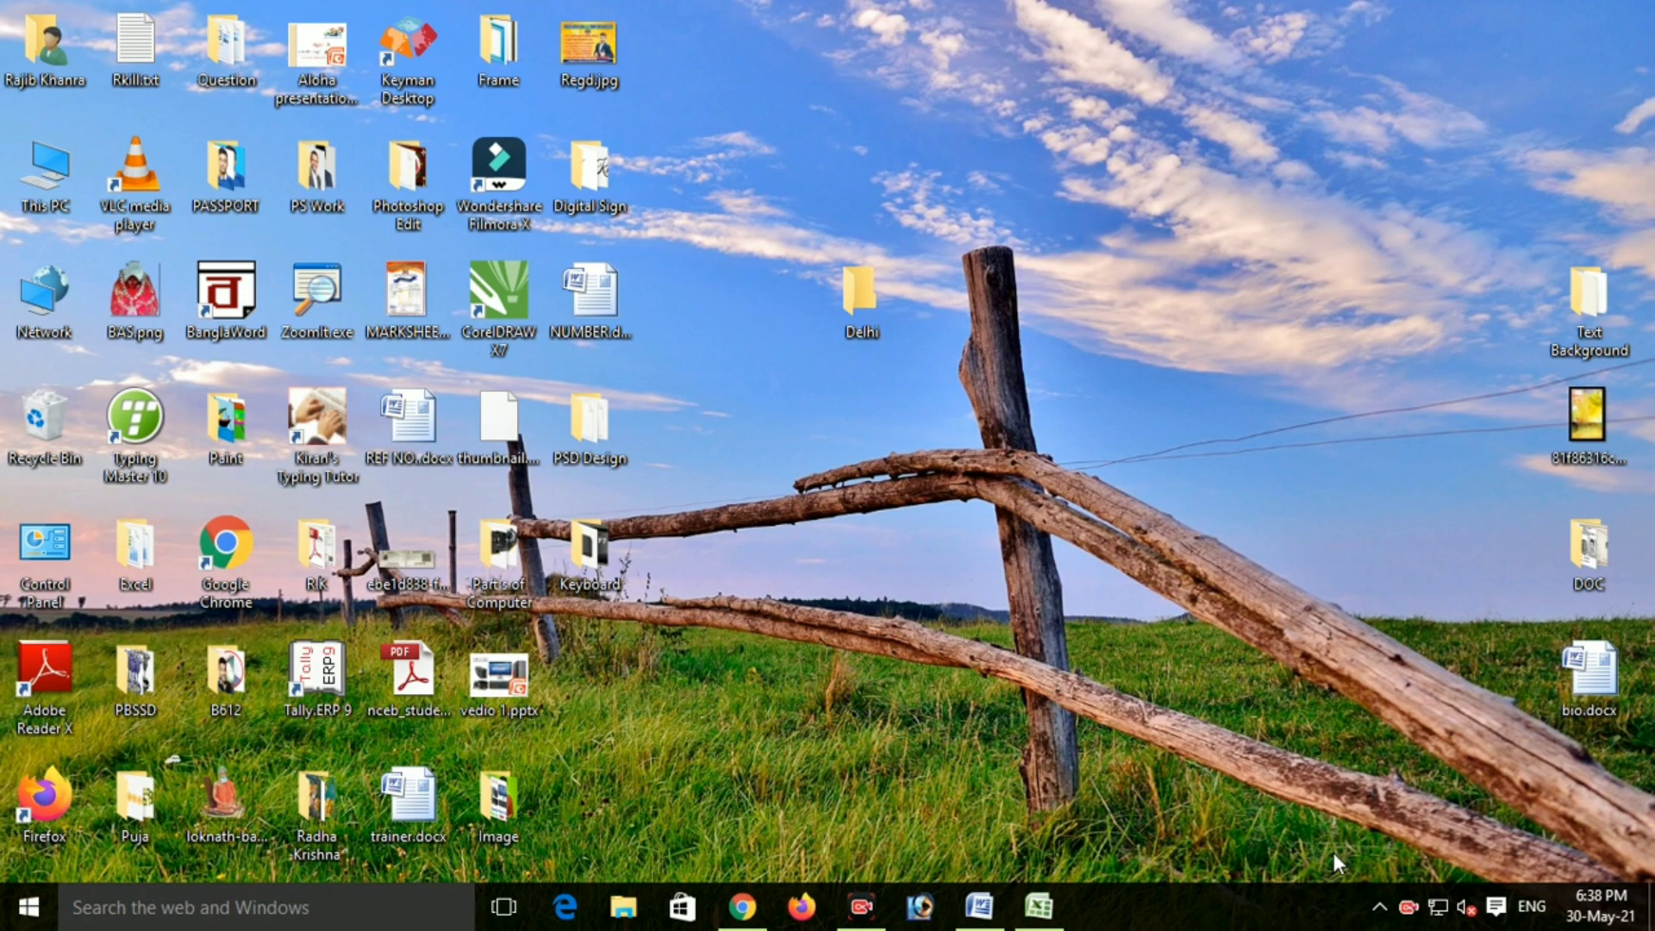
double_click(34, 191)
scroll(557, 695, "down", 2)
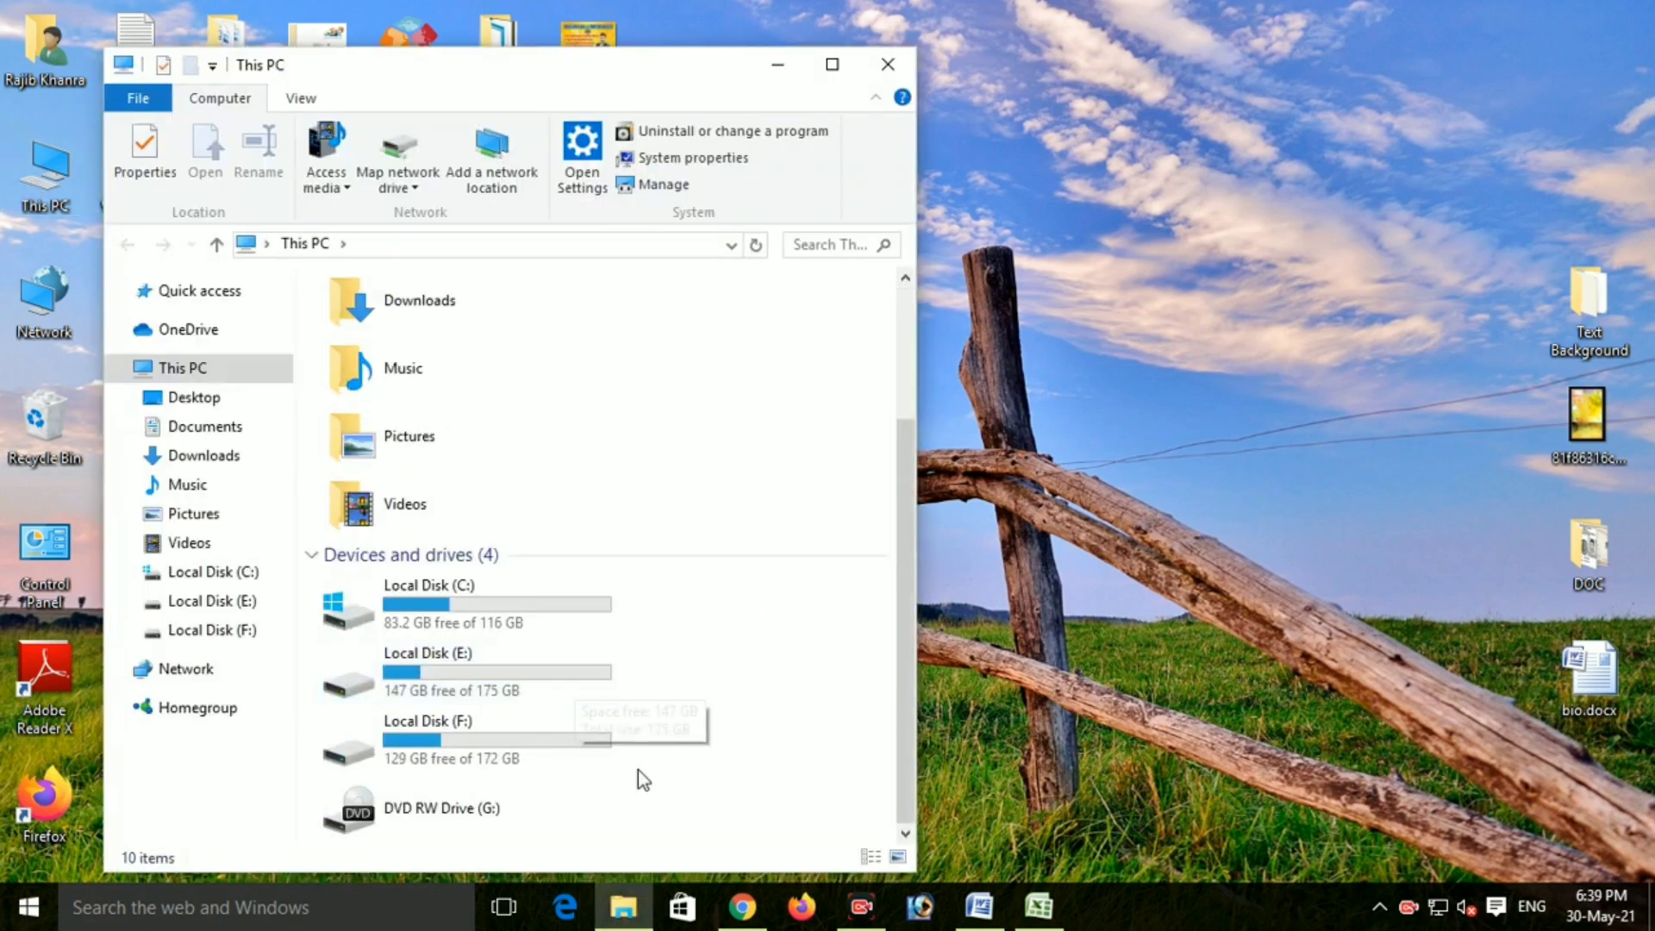
double_click(443, 739)
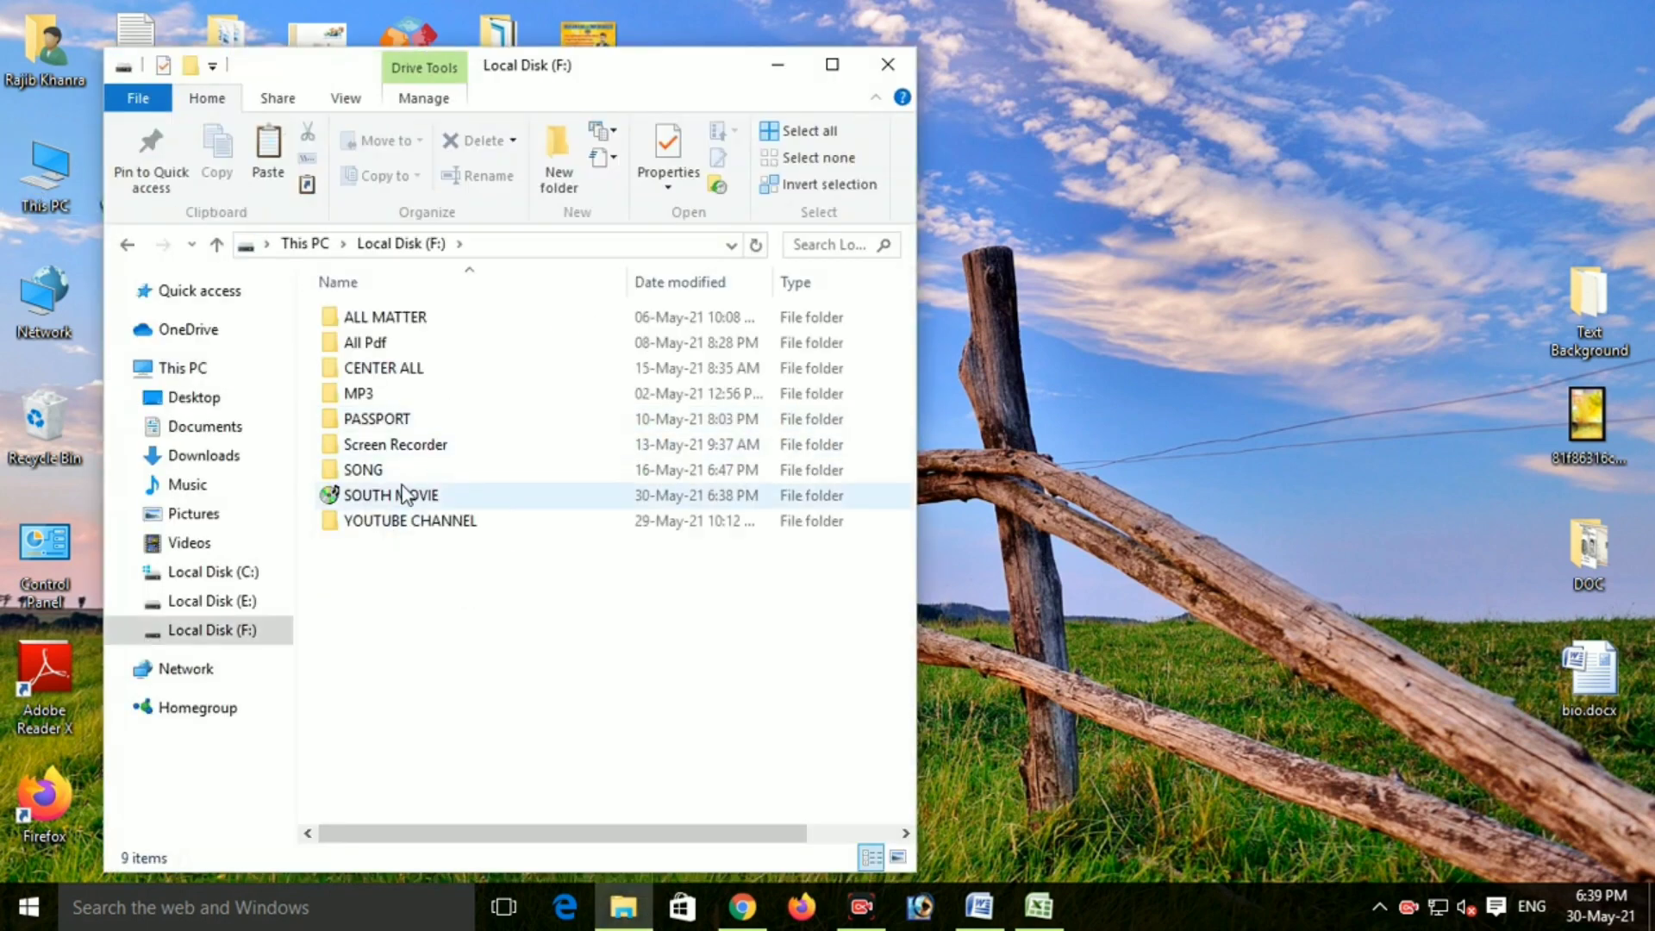
left_click(398, 499)
double_click(399, 499)
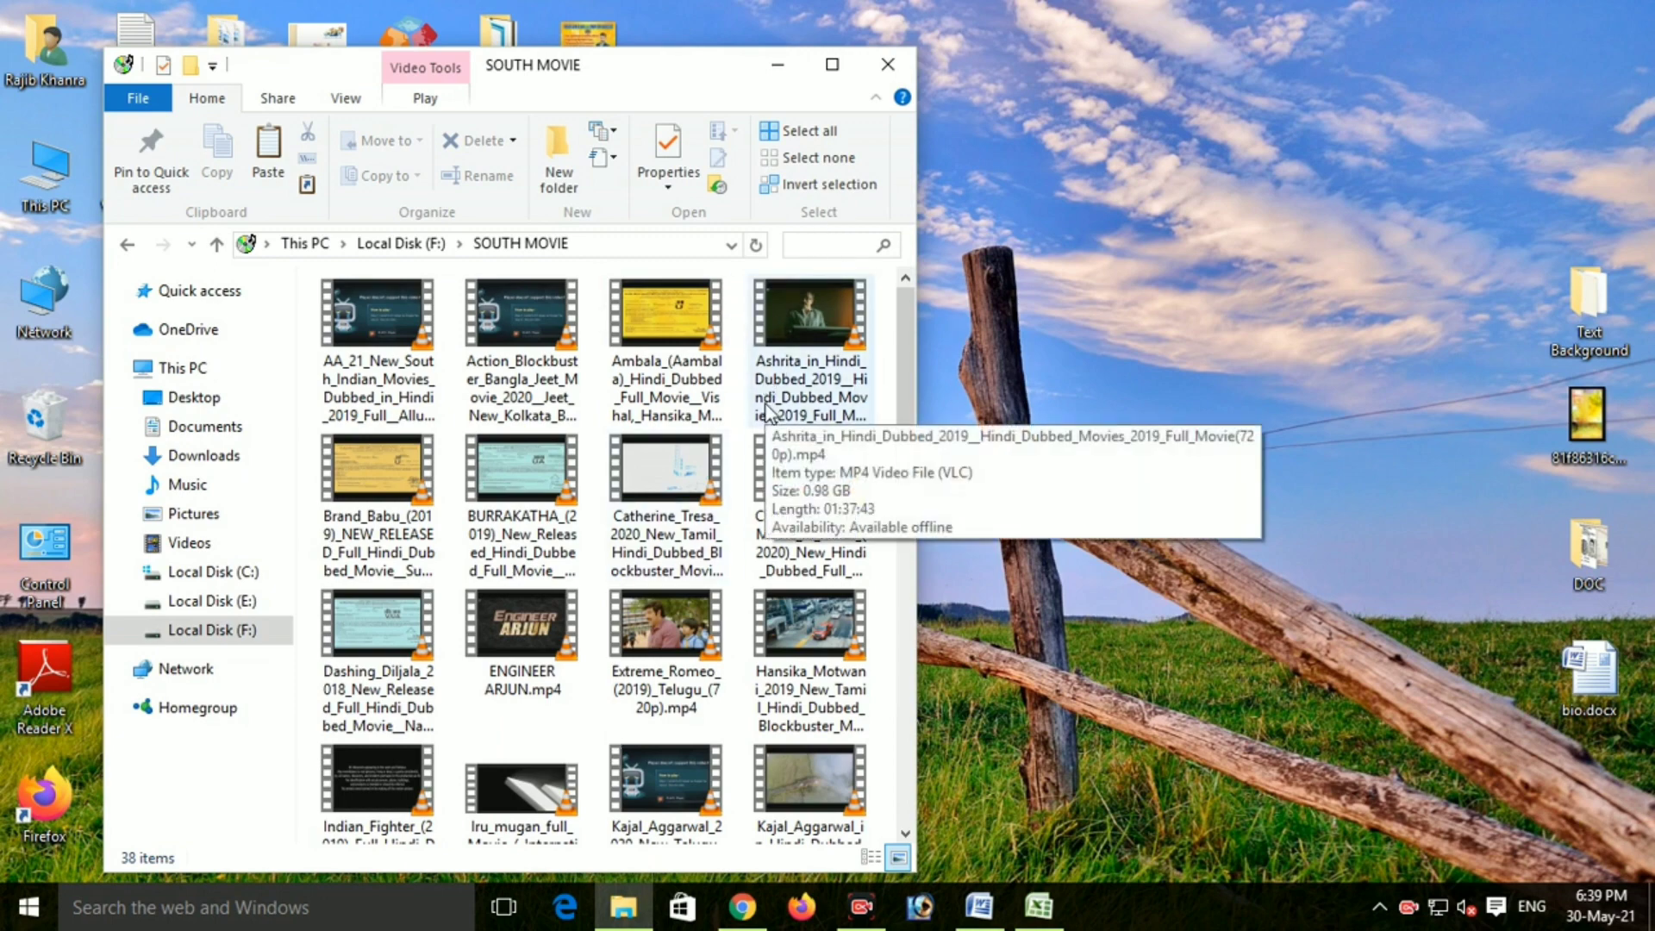
left_click(823, 244)
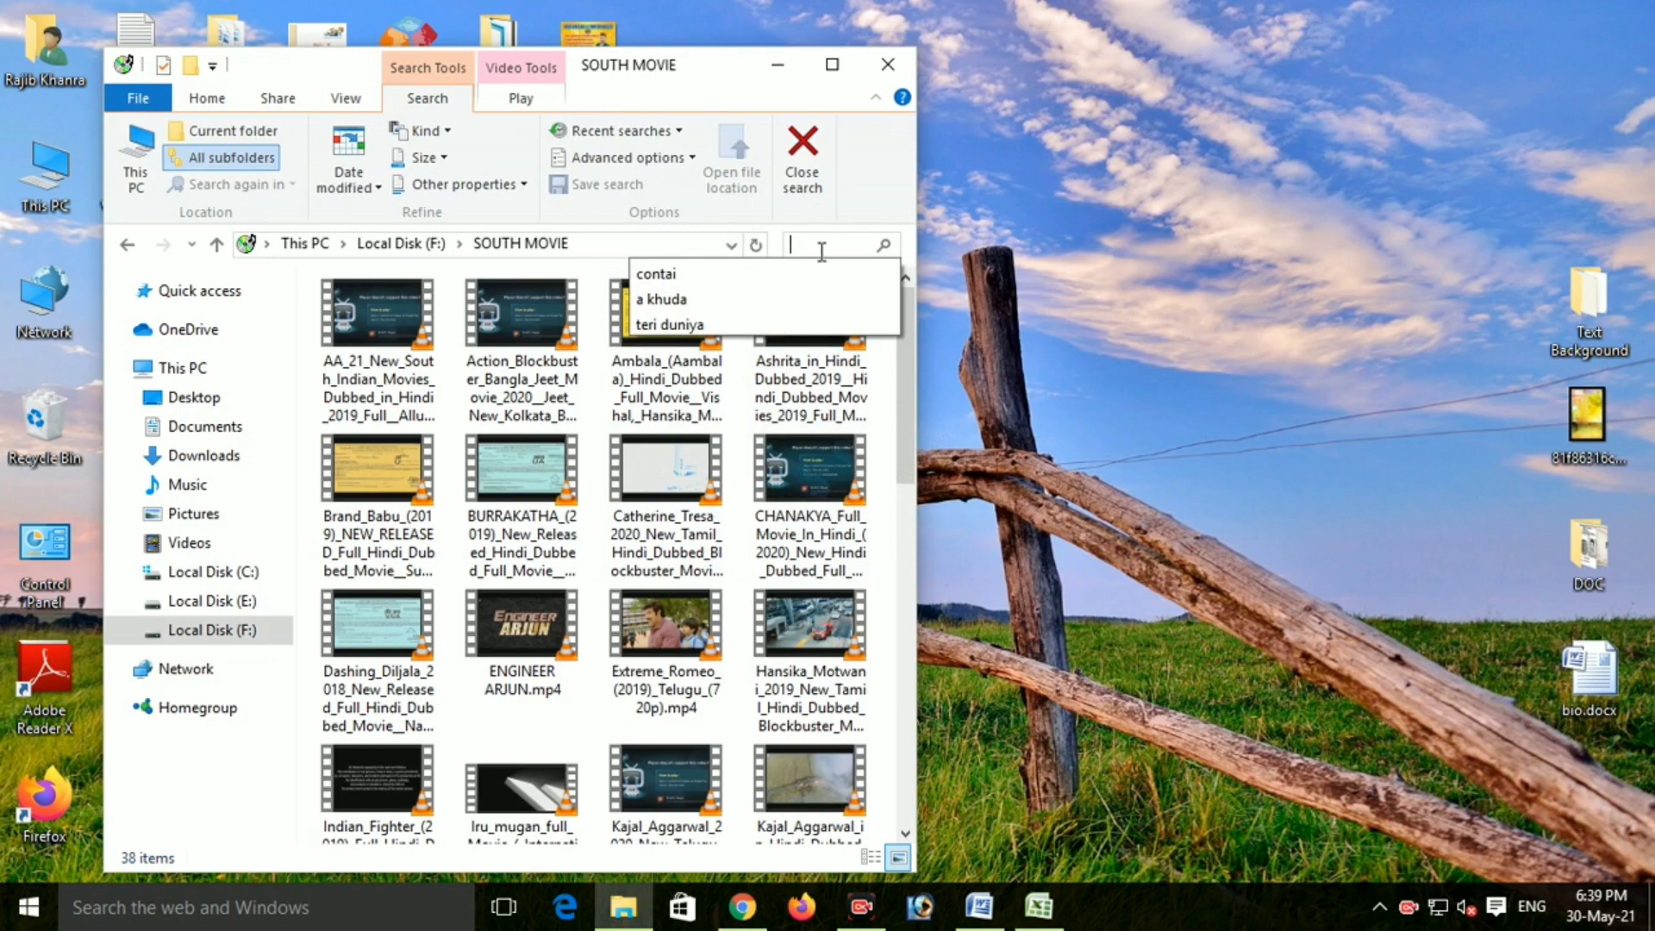
type("south")
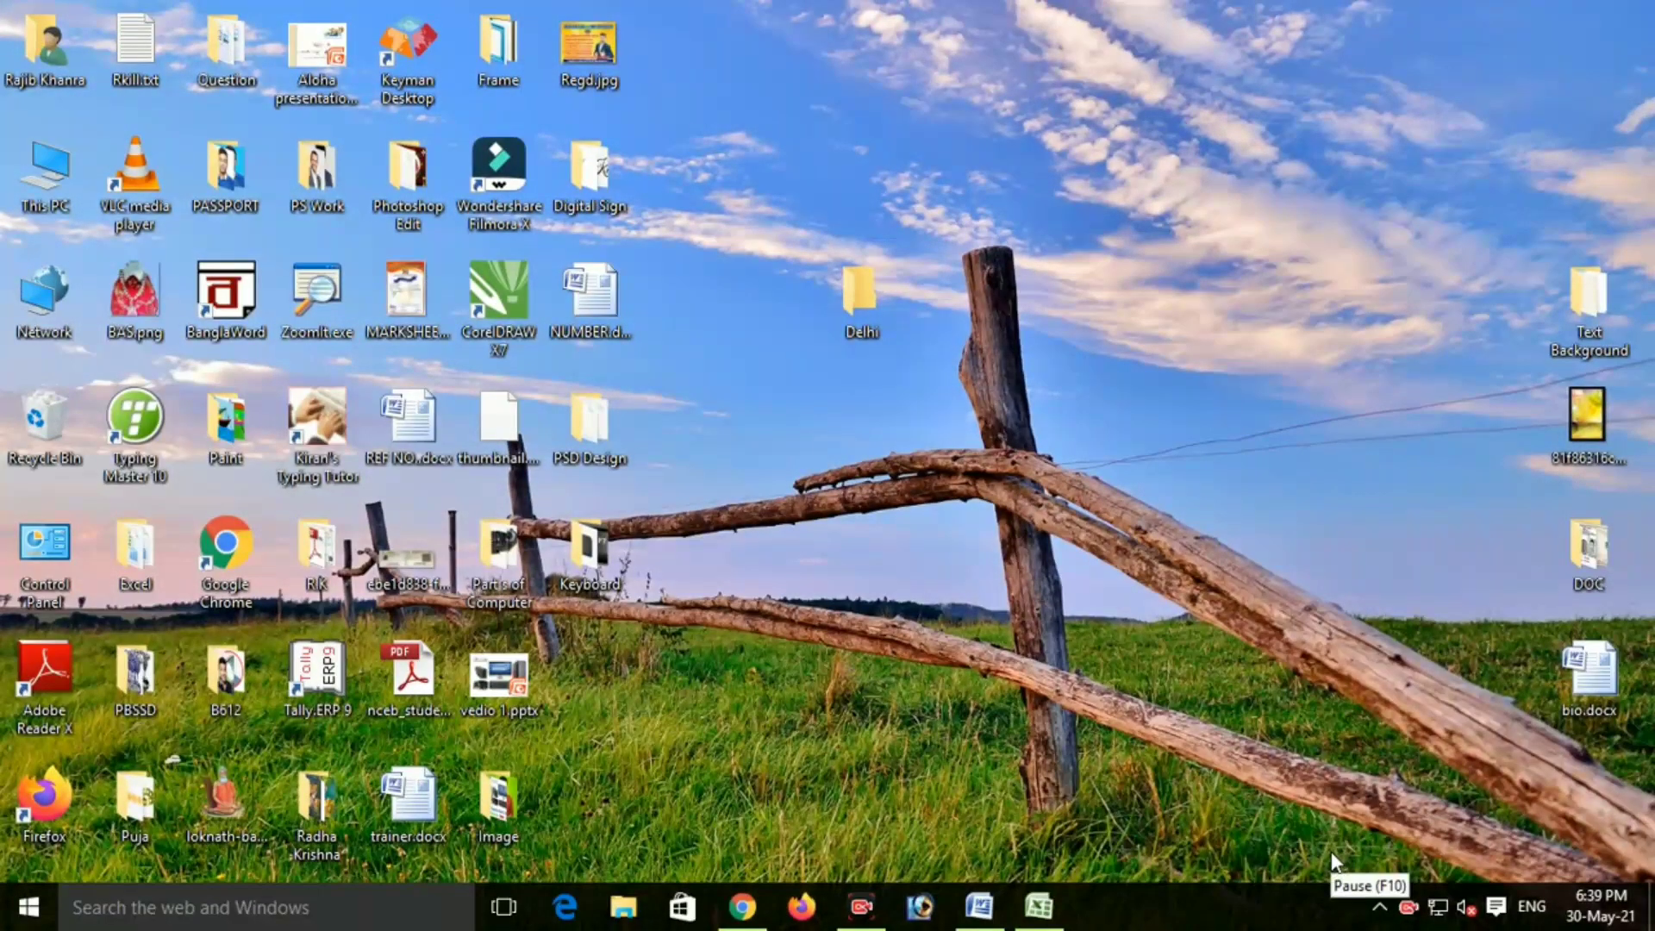
Step: Switch to Word and close Document1 together with the program, without saving the changes
key("F4")
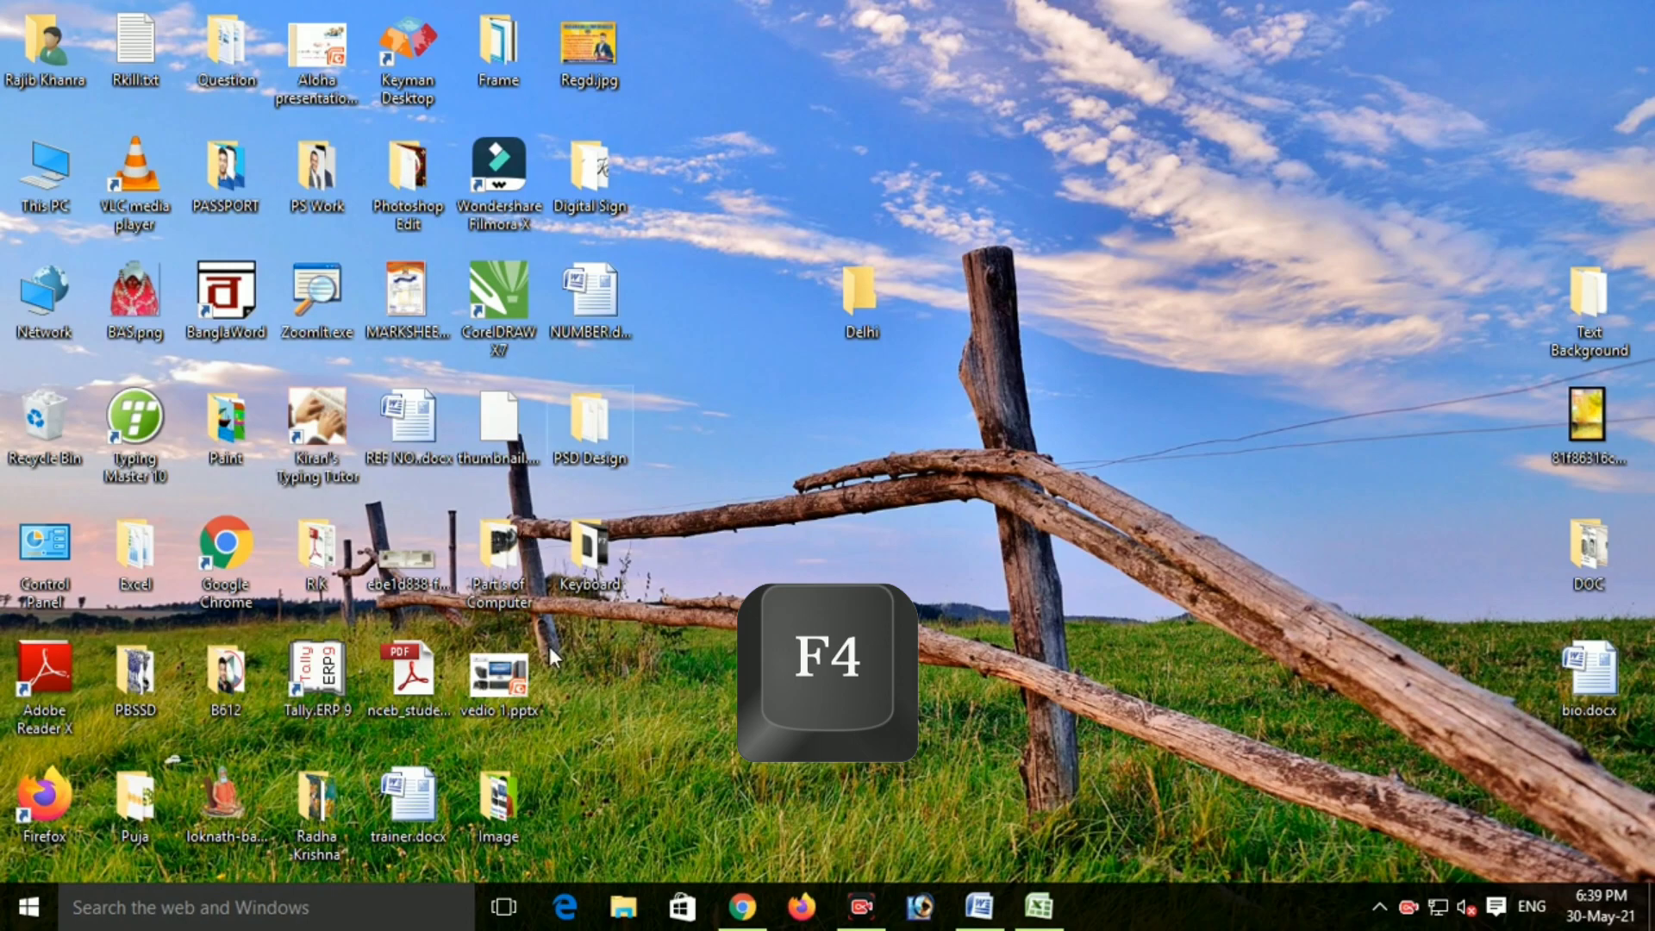
left_click(979, 905)
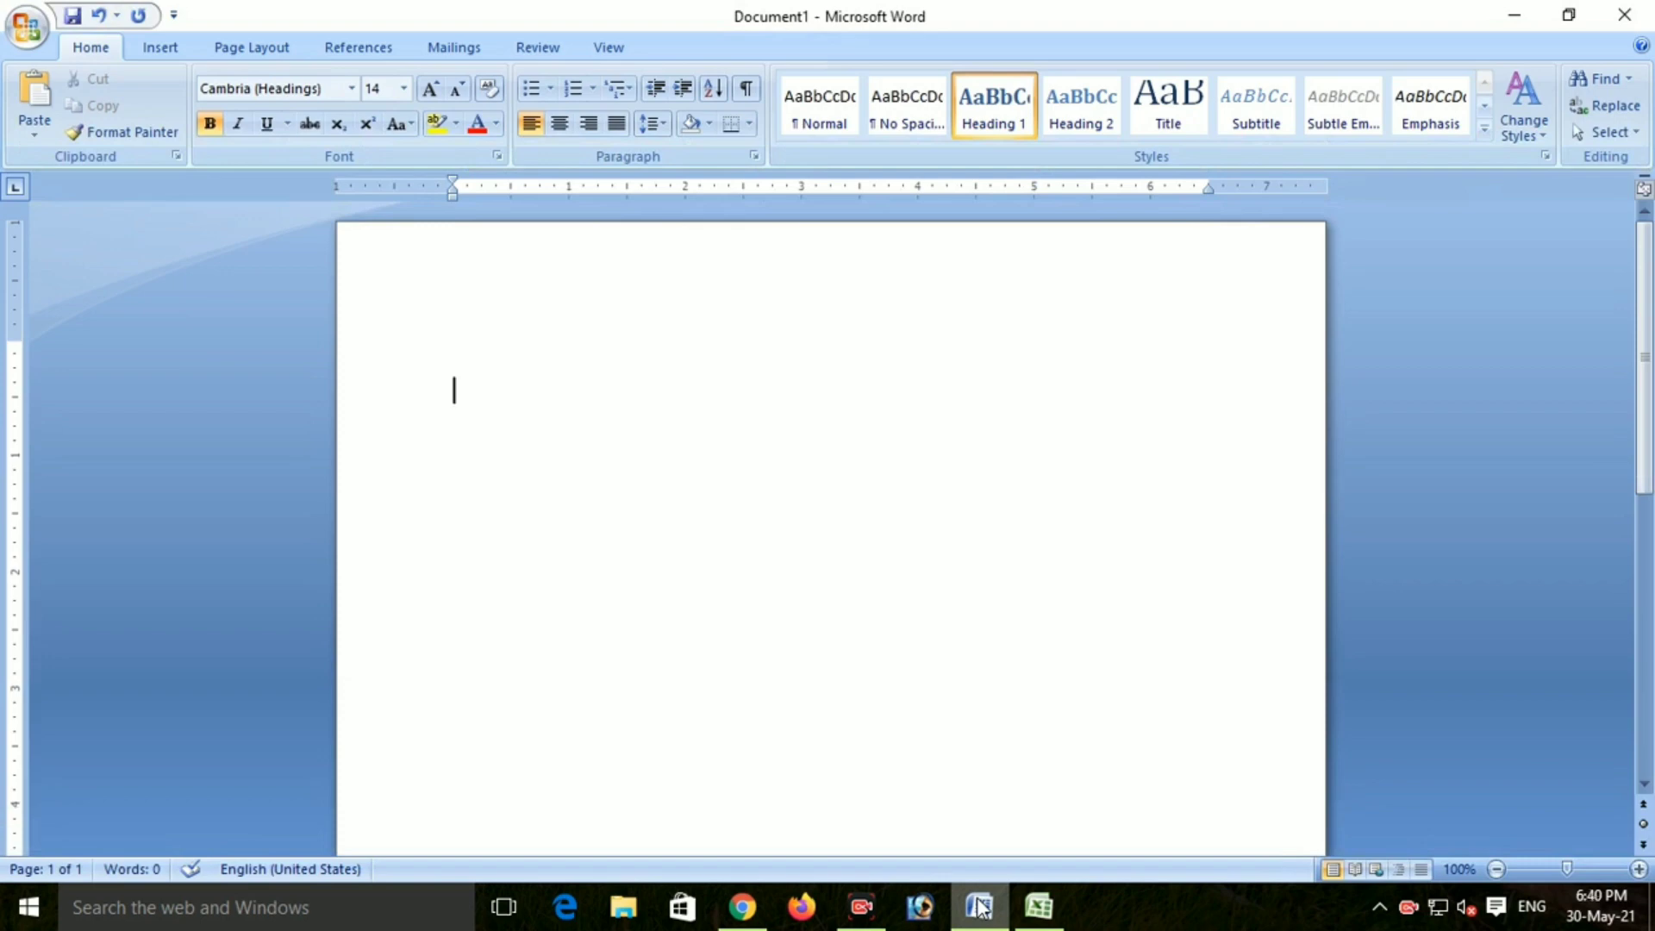
key("alt+F4")
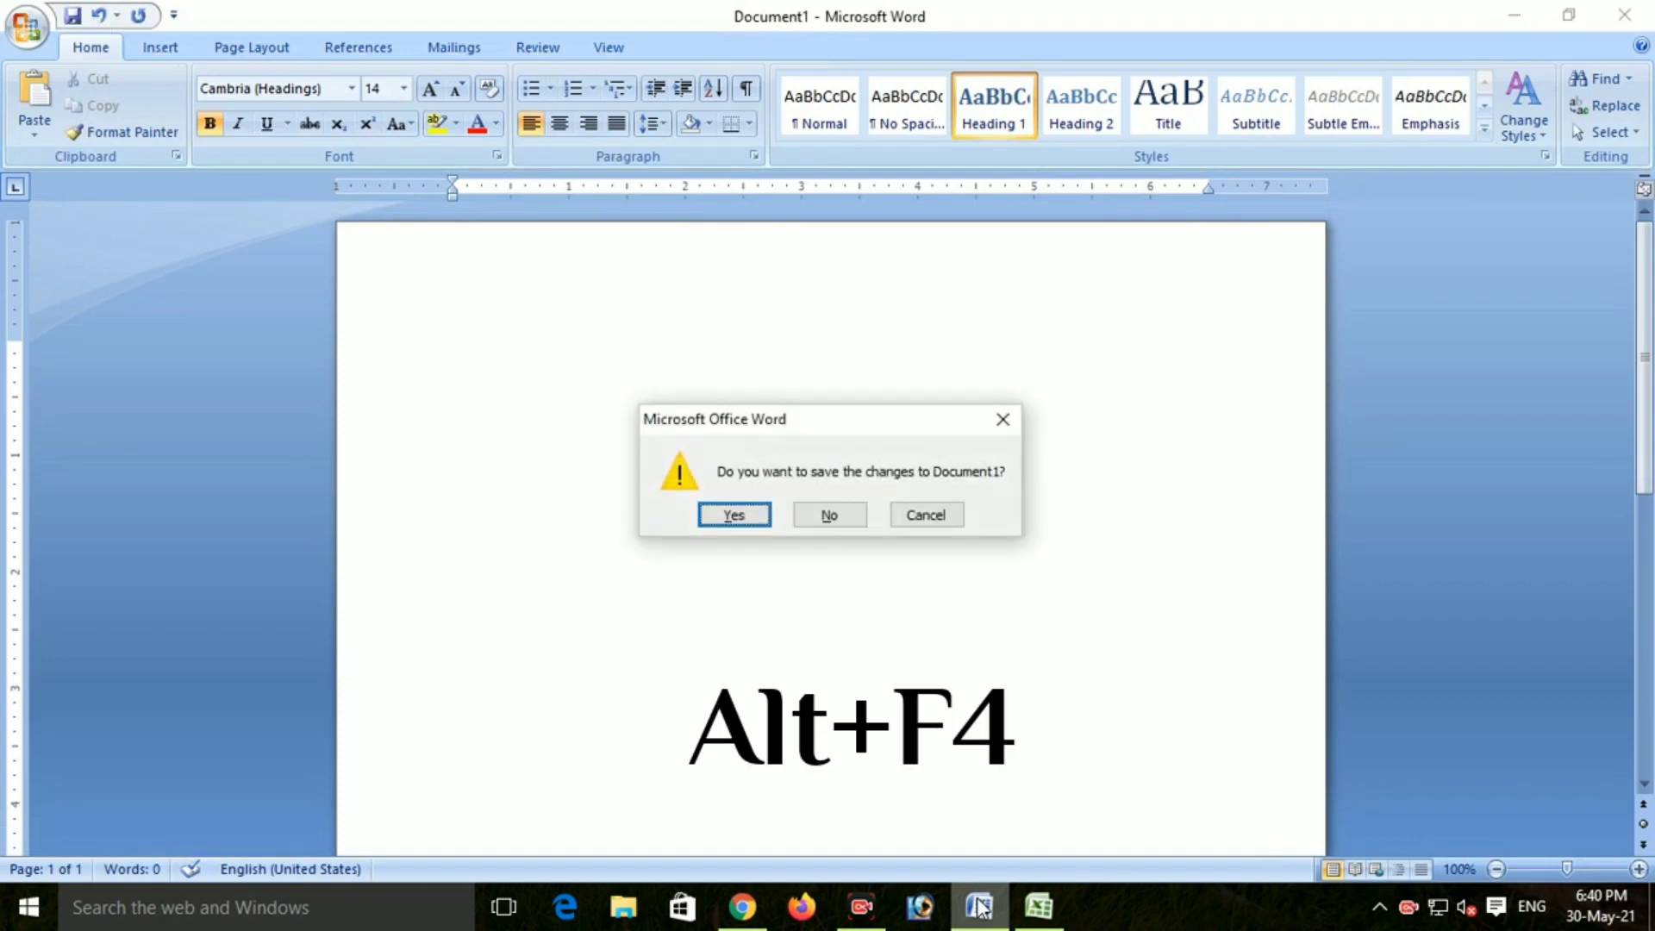
key("Right")
key("Return")
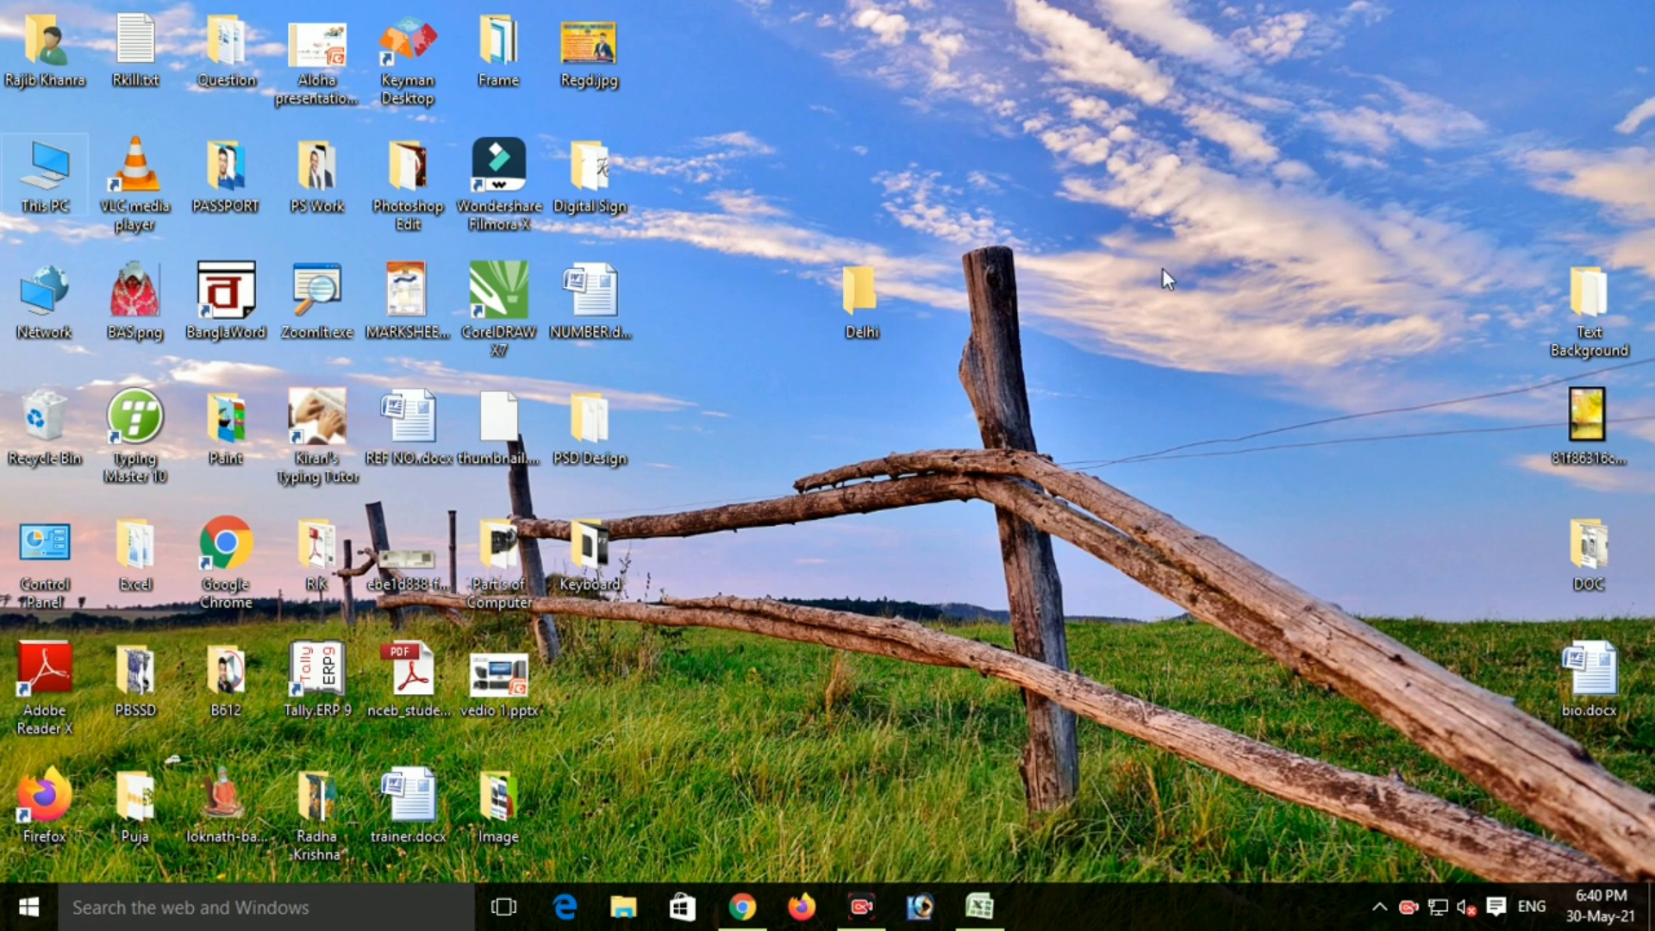
Step: Bring up the Shut Down Windows dialog from the desktop and cancel it
key("alt+F4")
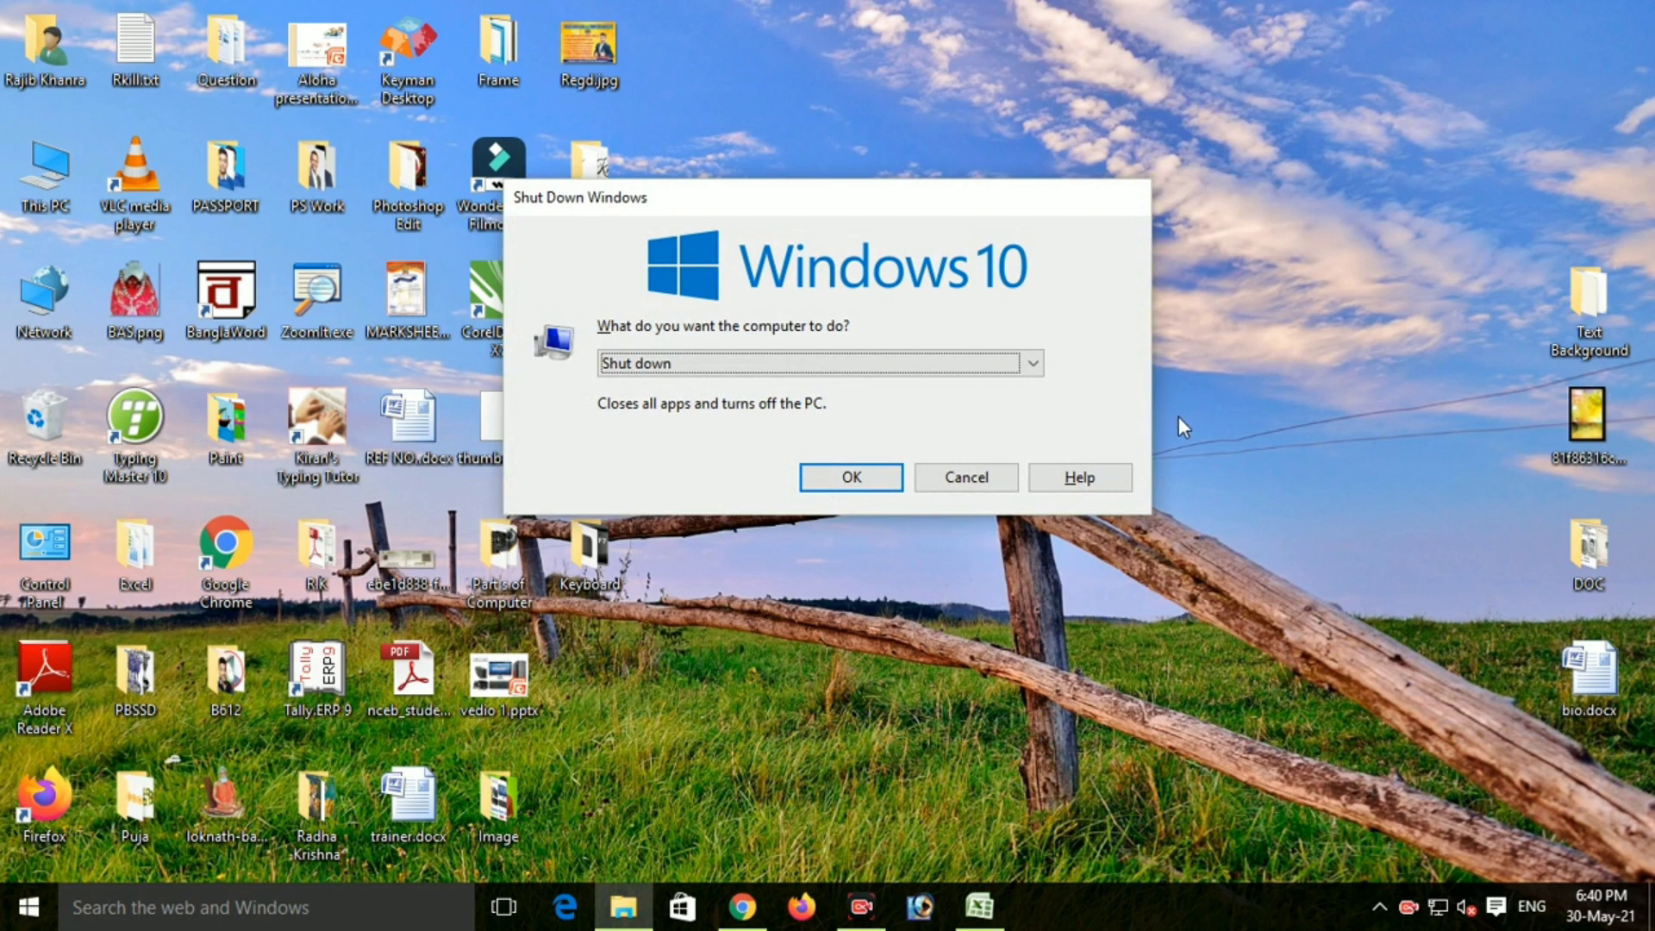
key("Escape")
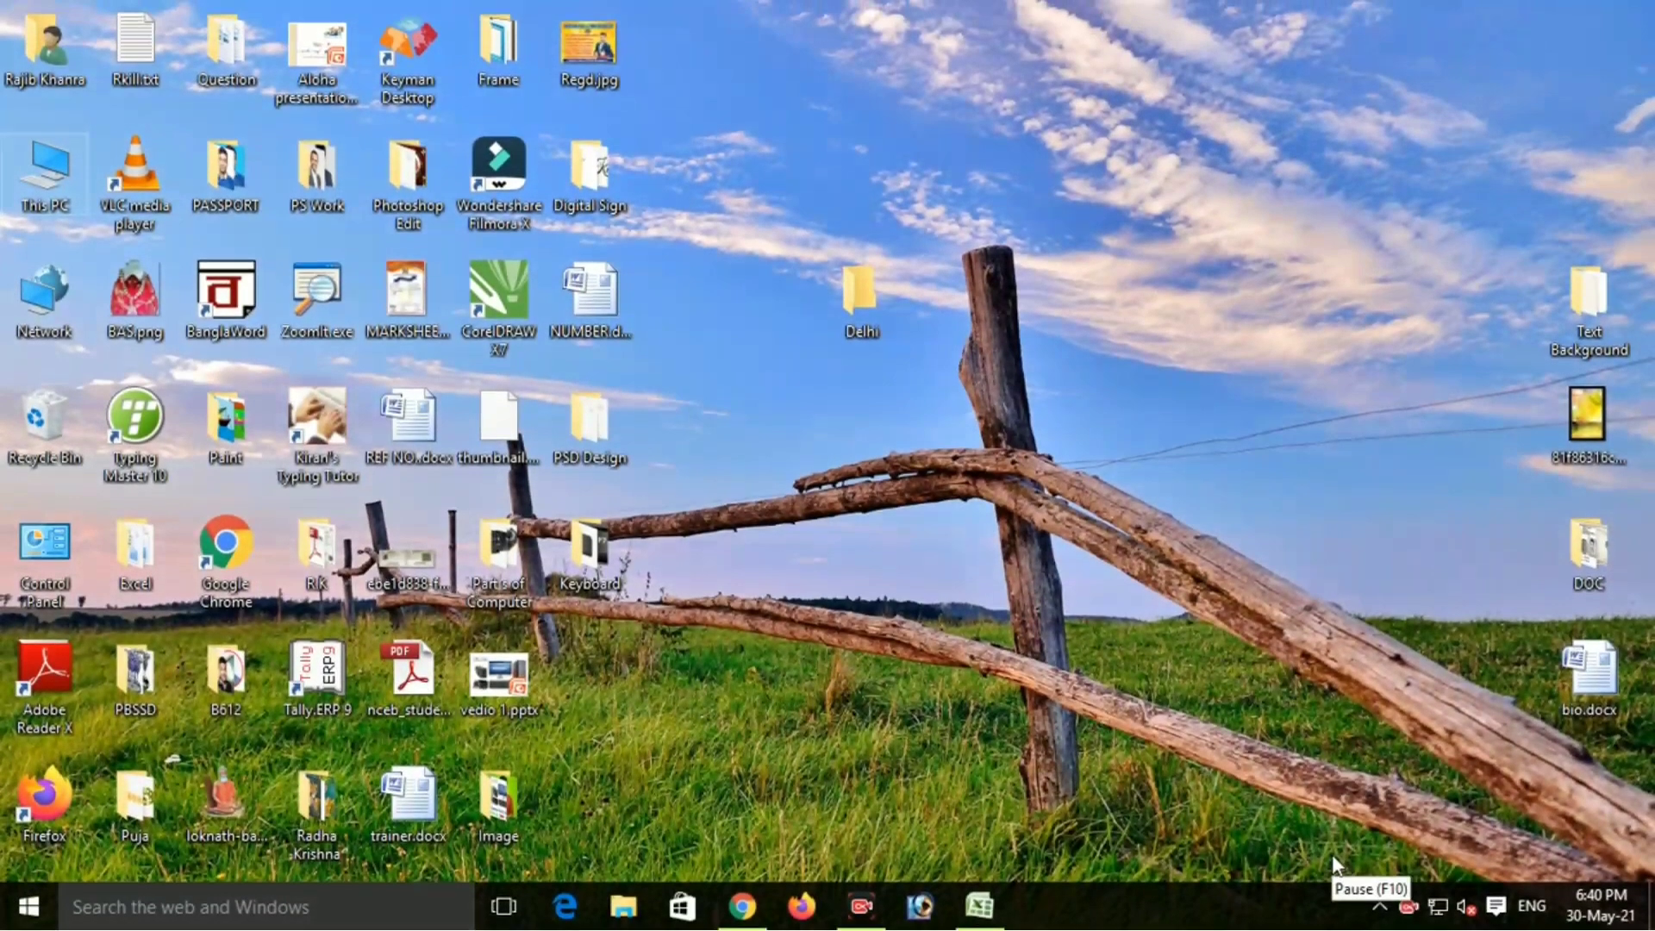
Step: Refresh the desktop several times
key("F5")
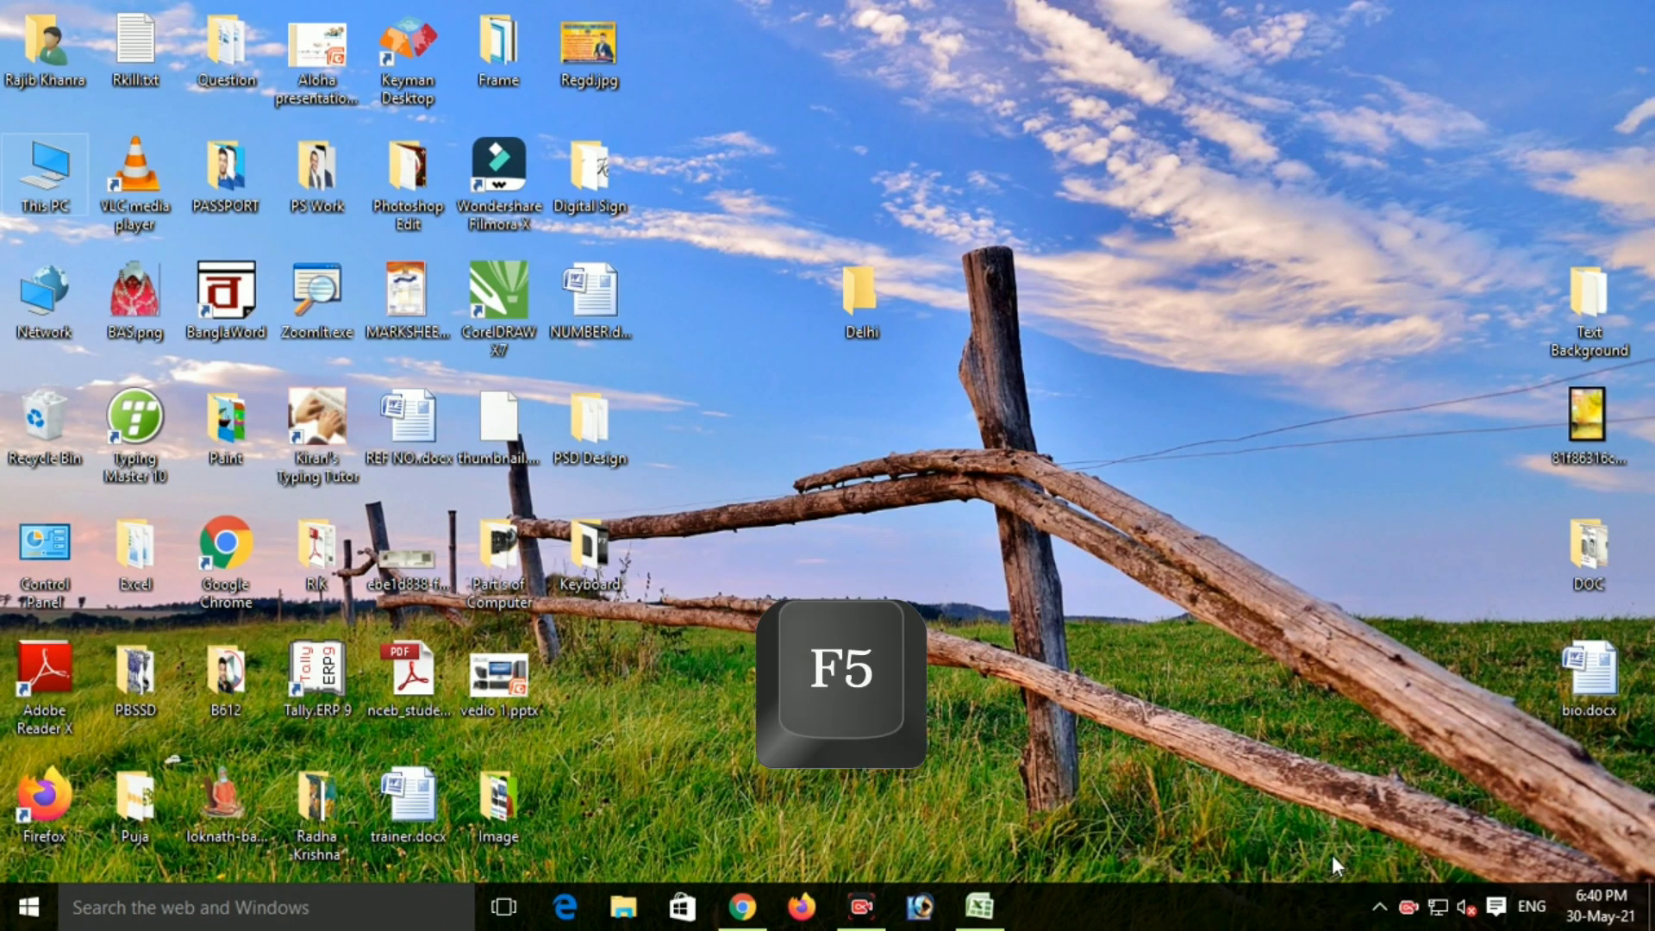
right_click(712, 203)
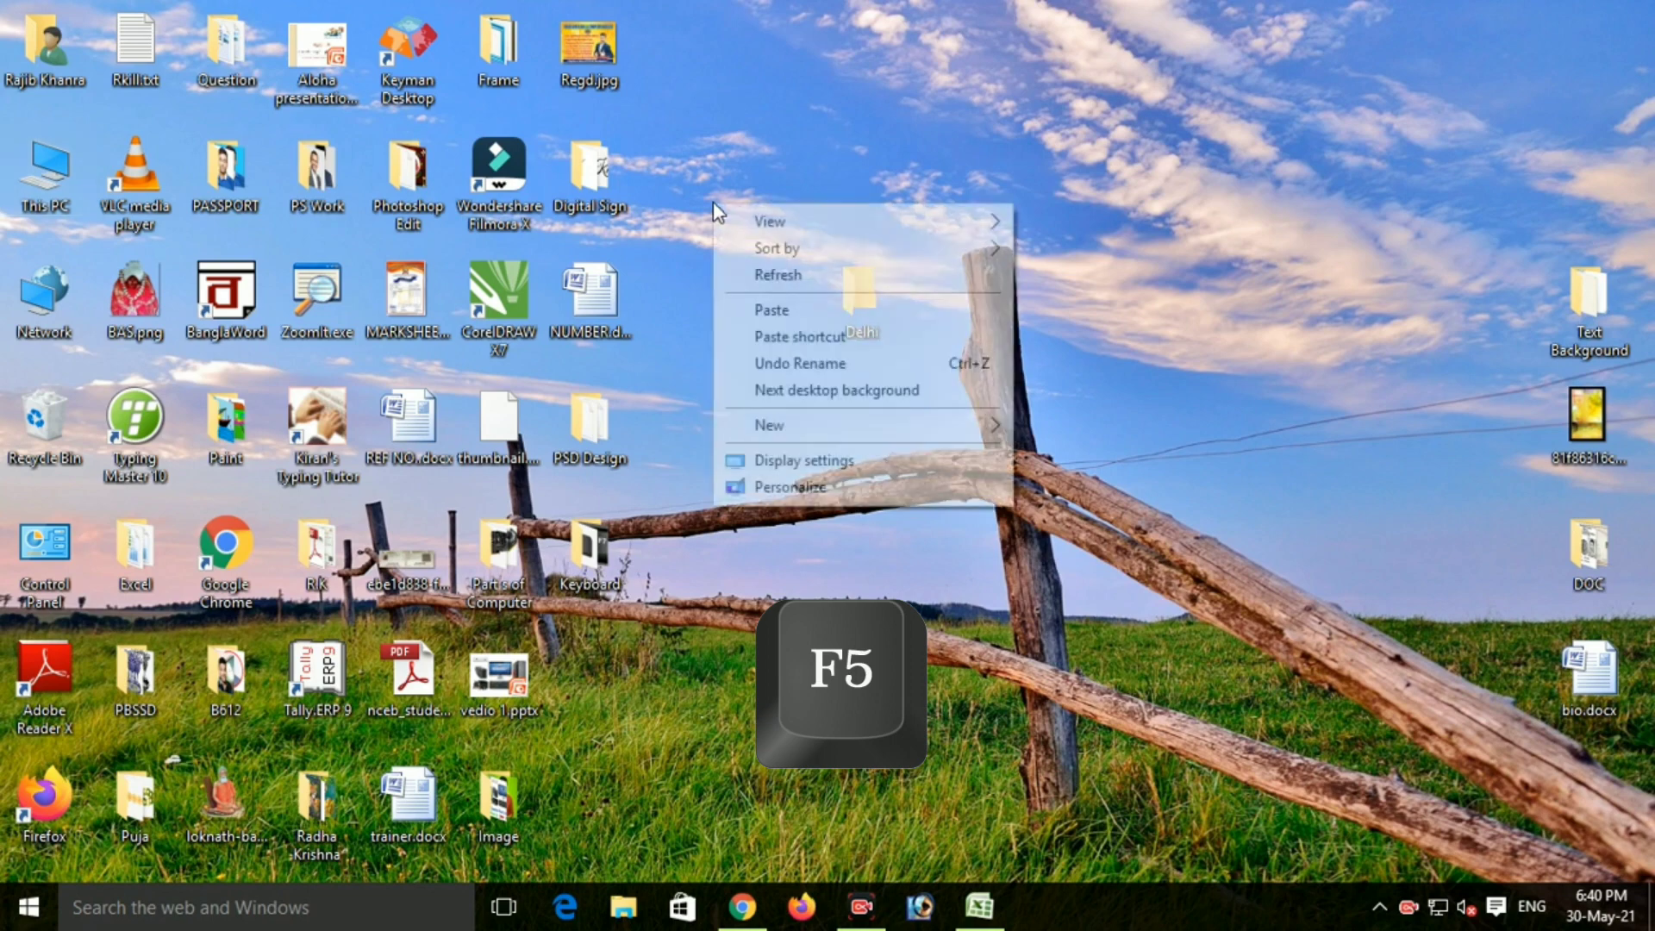
left_click(755, 277)
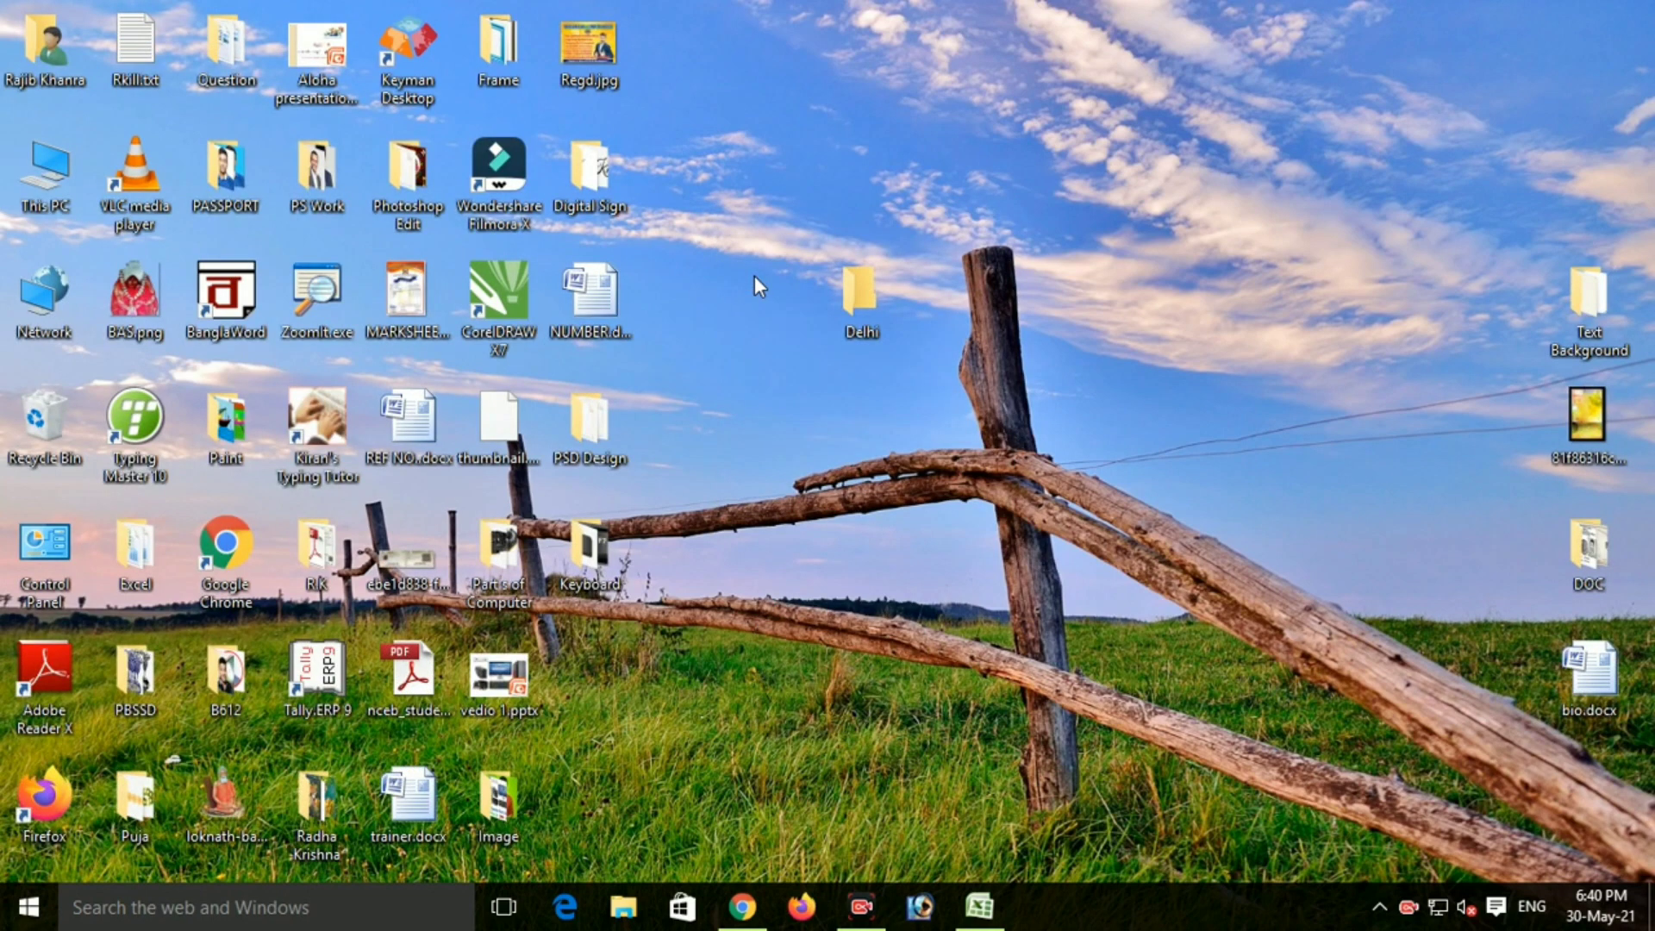
right_click(687, 157)
left_click(732, 232)
right_click(702, 131)
left_click(742, 199)
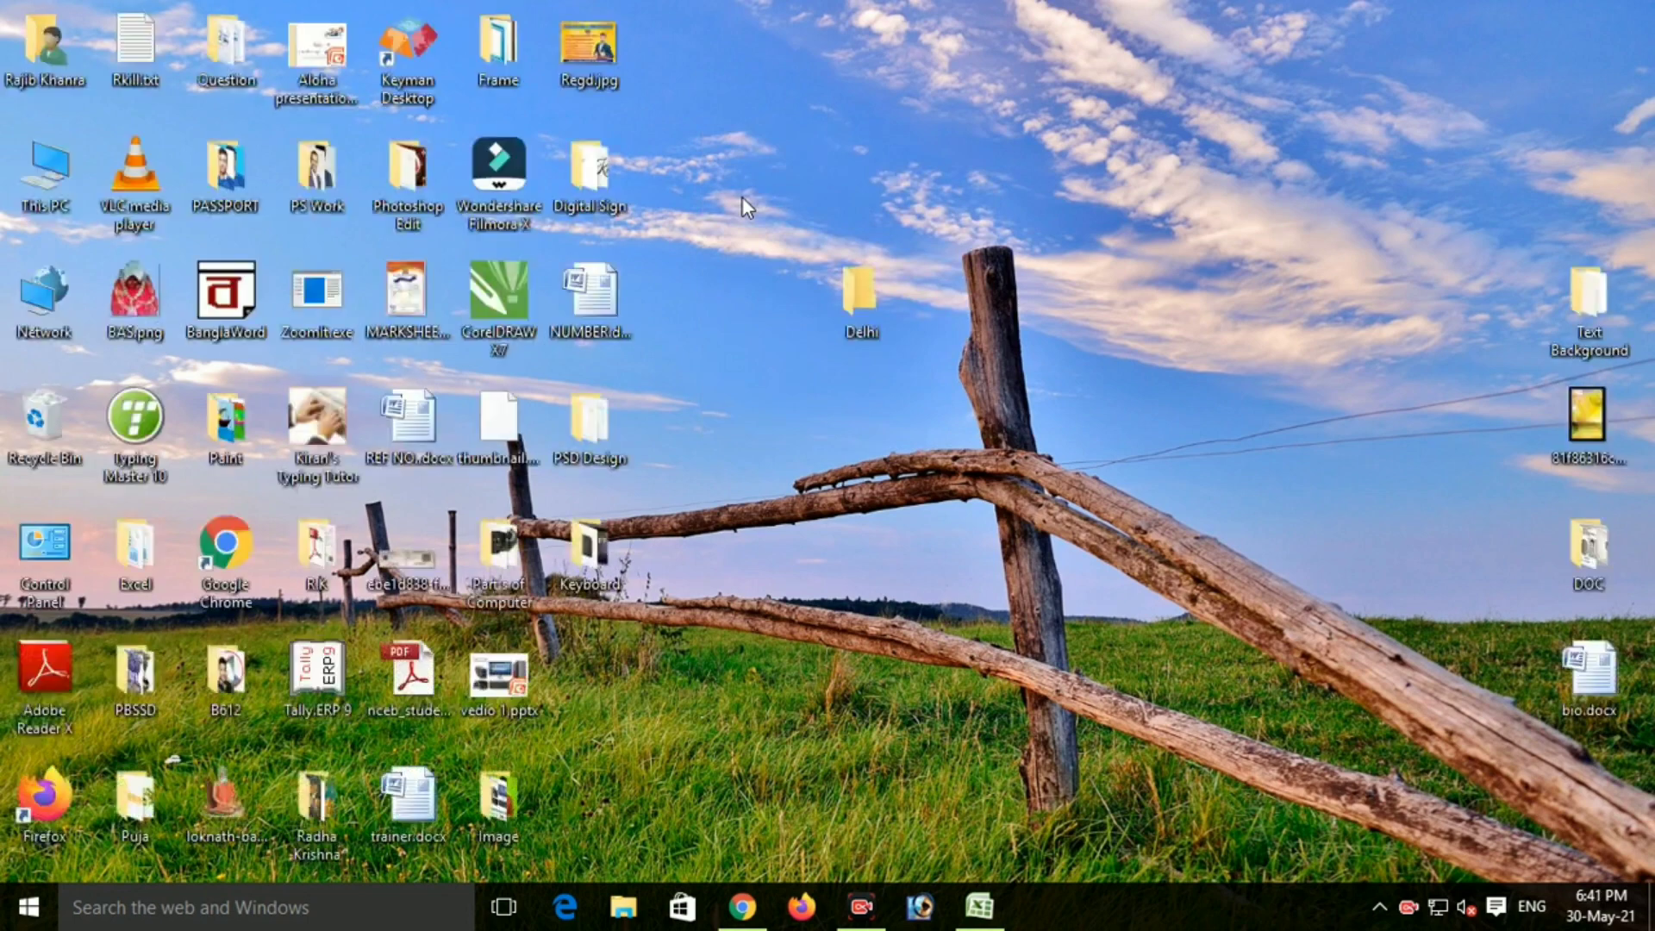
key("F5")
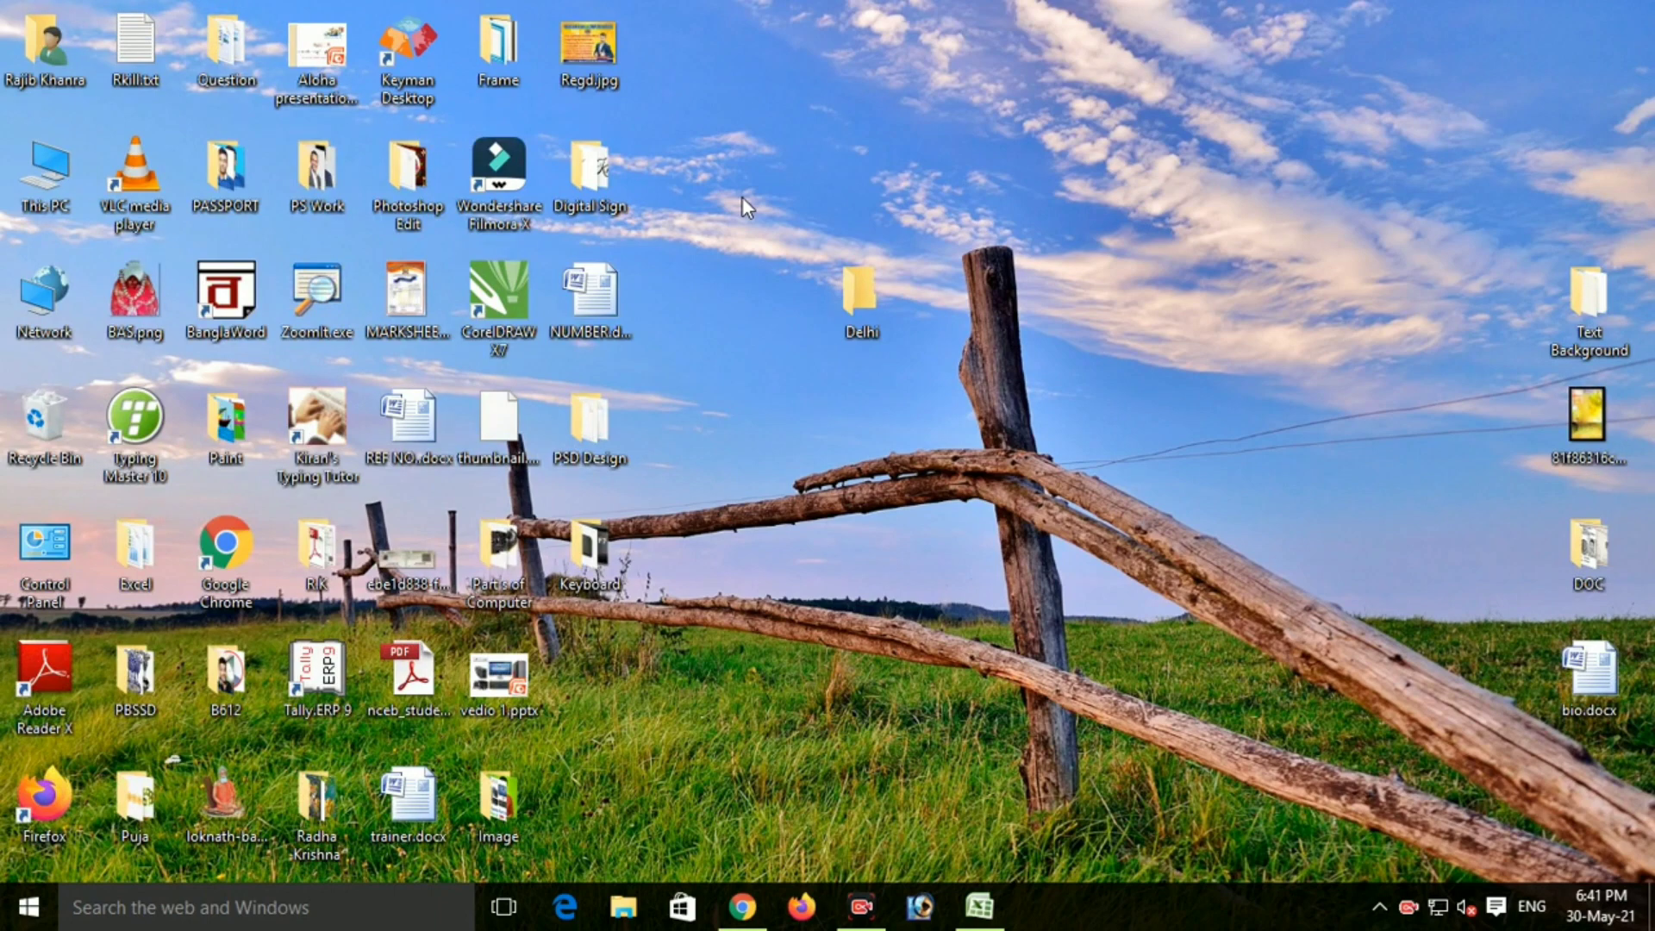
key("F5")
key("F5")
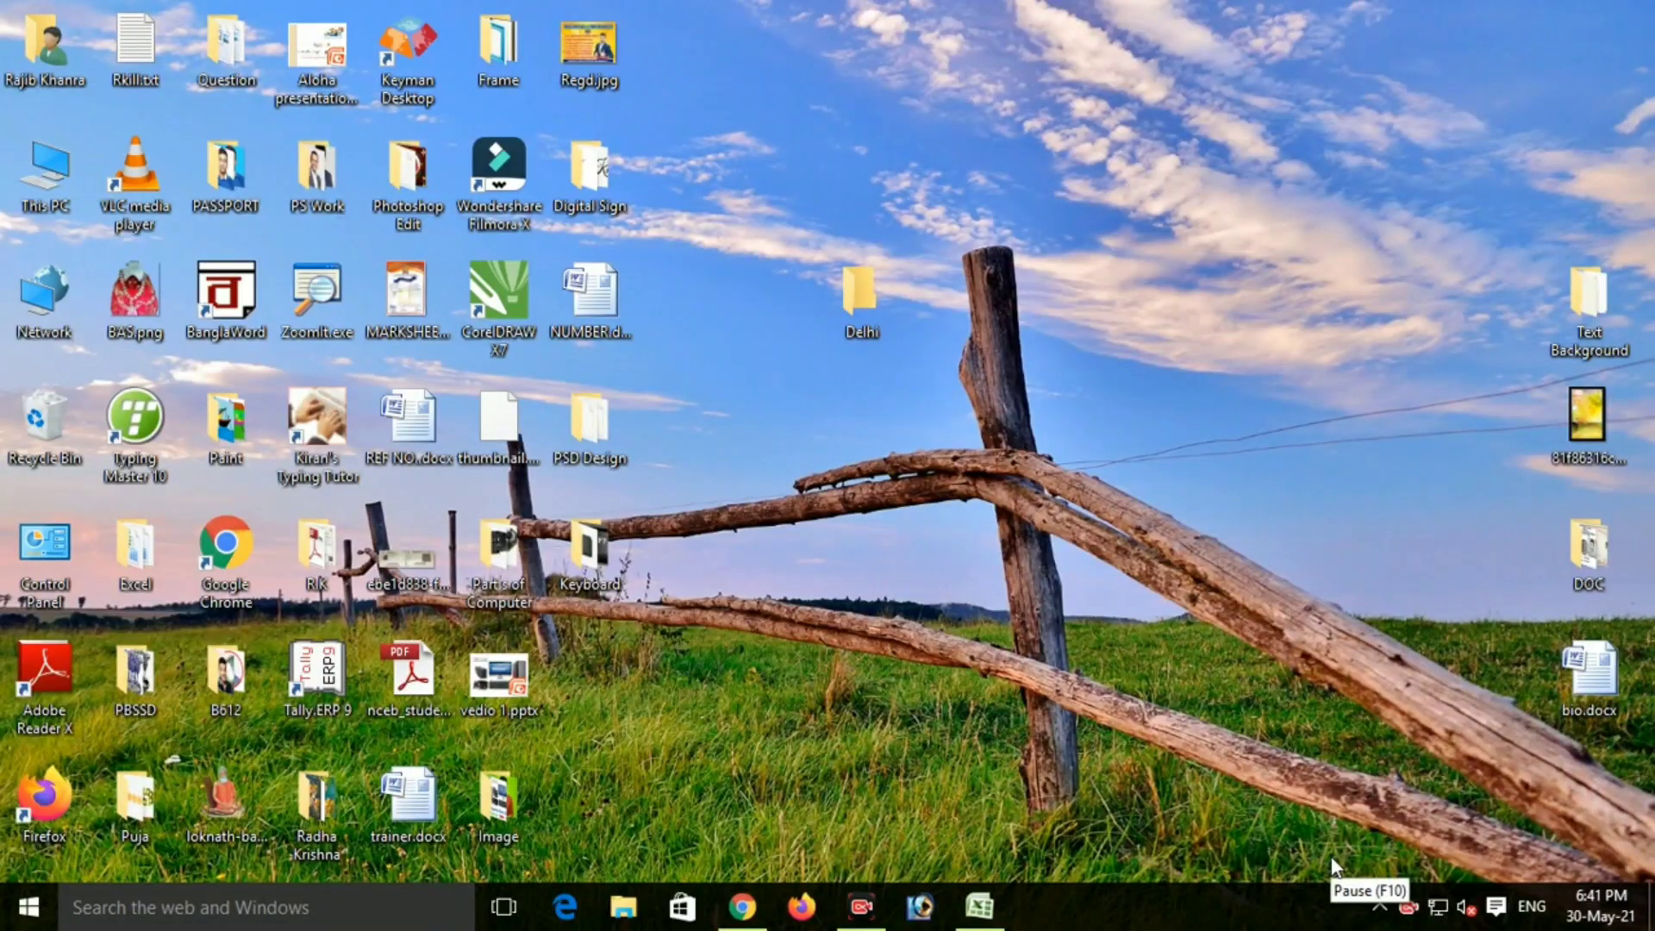
Step: Switch to Chrome and go to facebook.in from the address bar
key("F6")
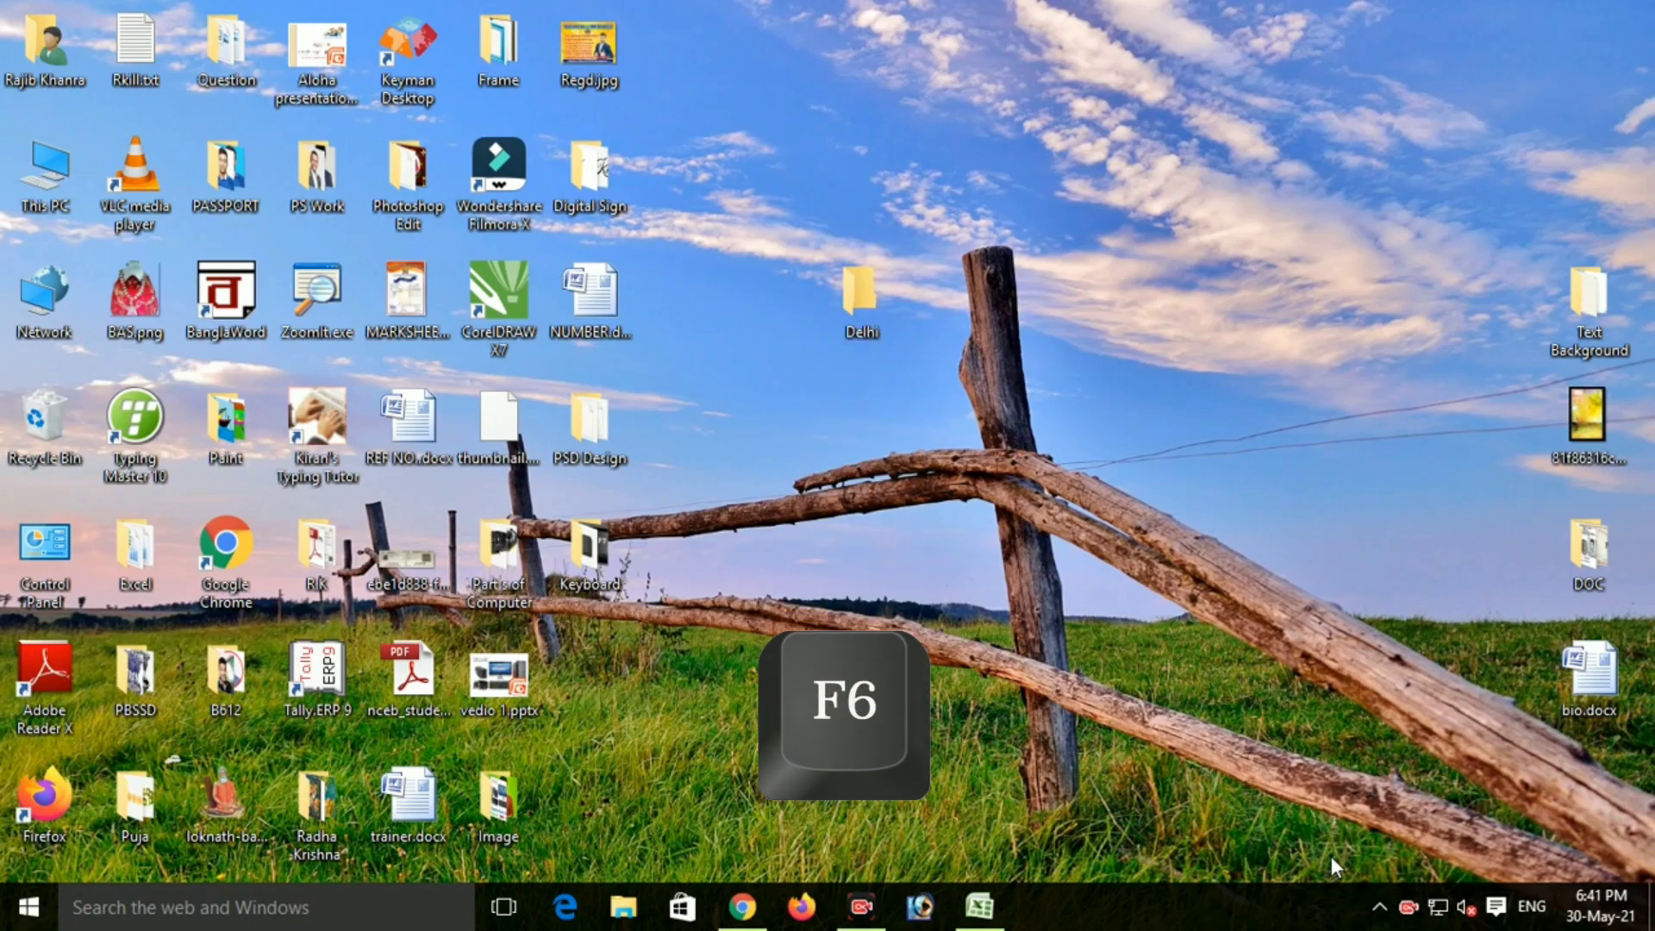
left_click(745, 914)
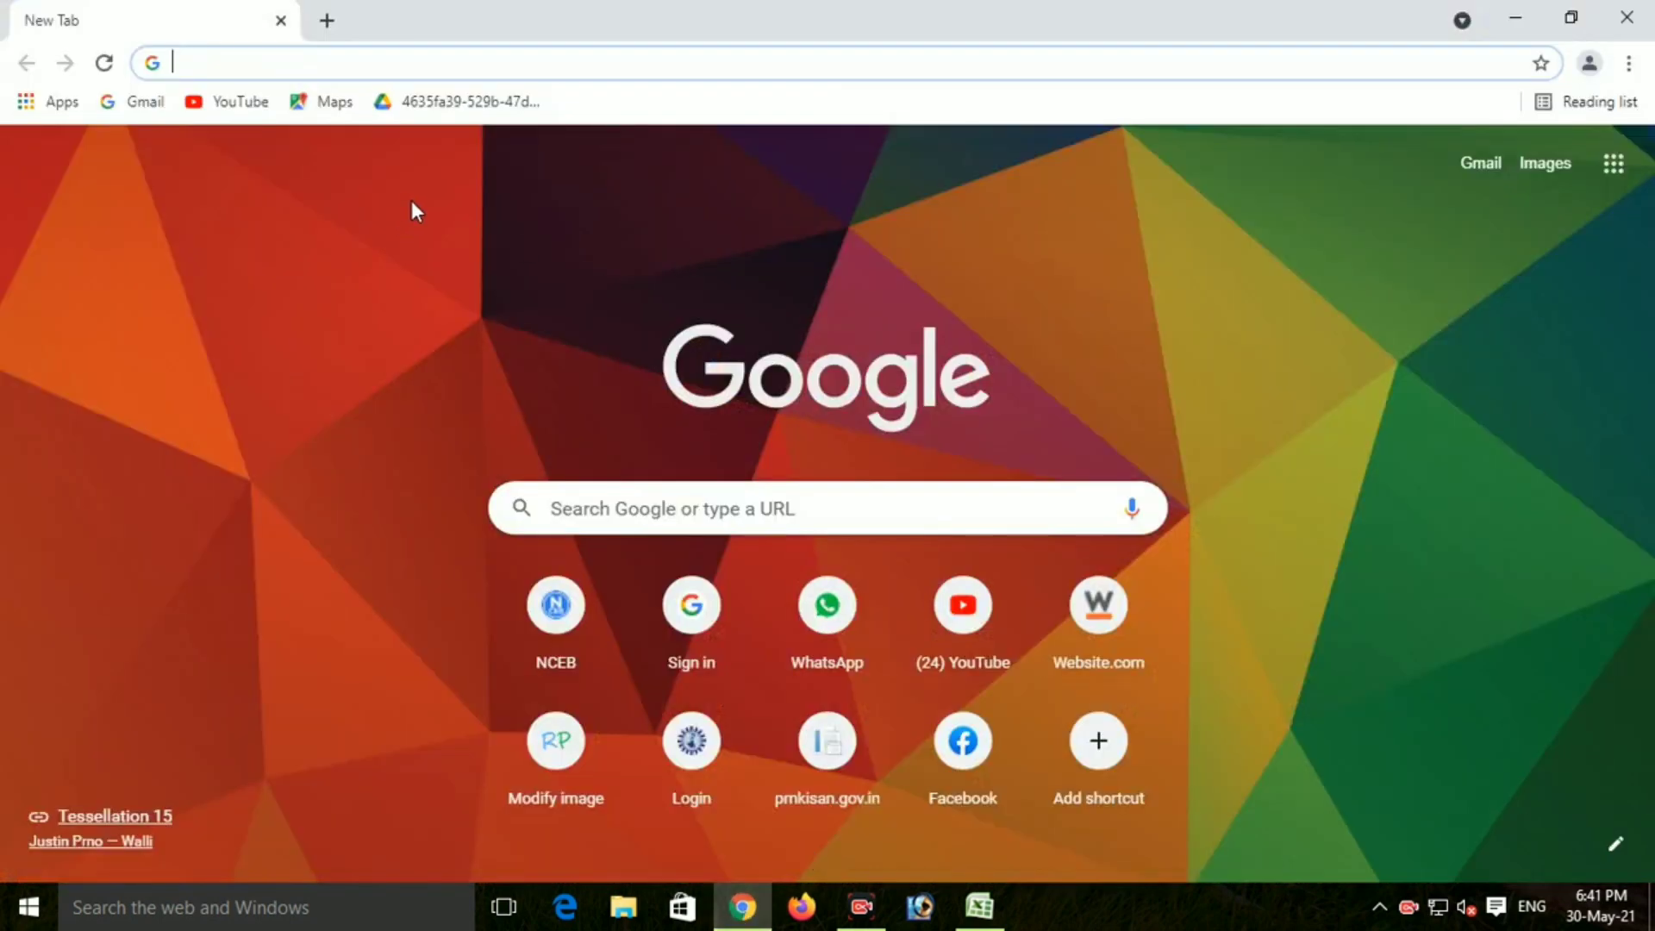
type("facebook.in")
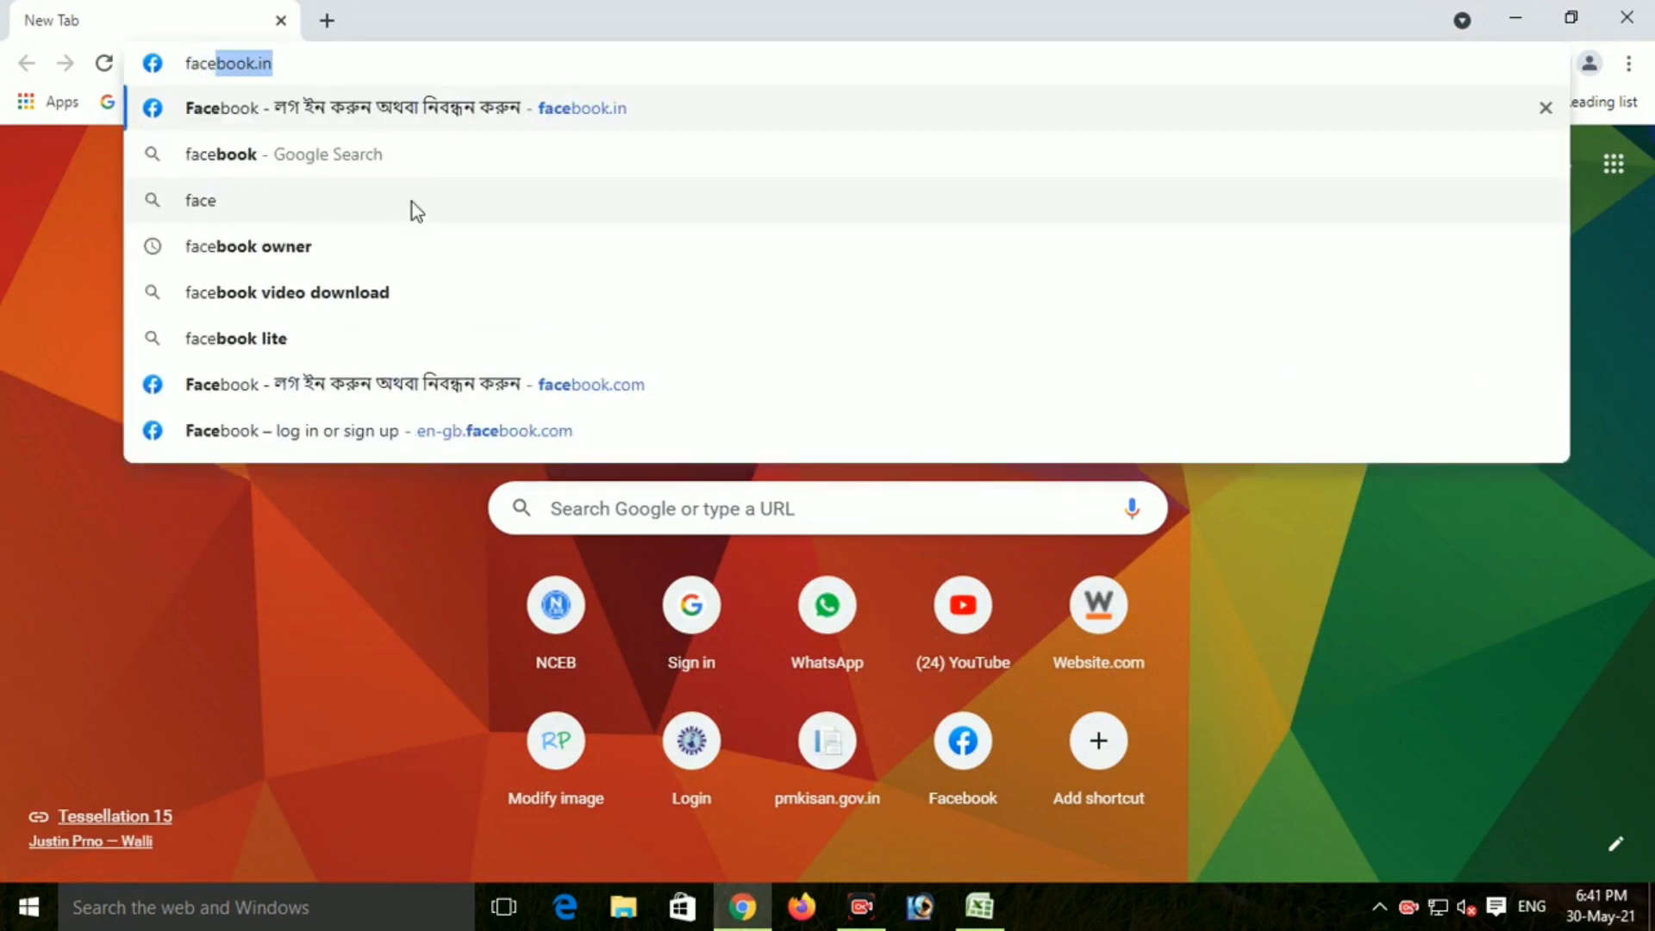
key("Return")
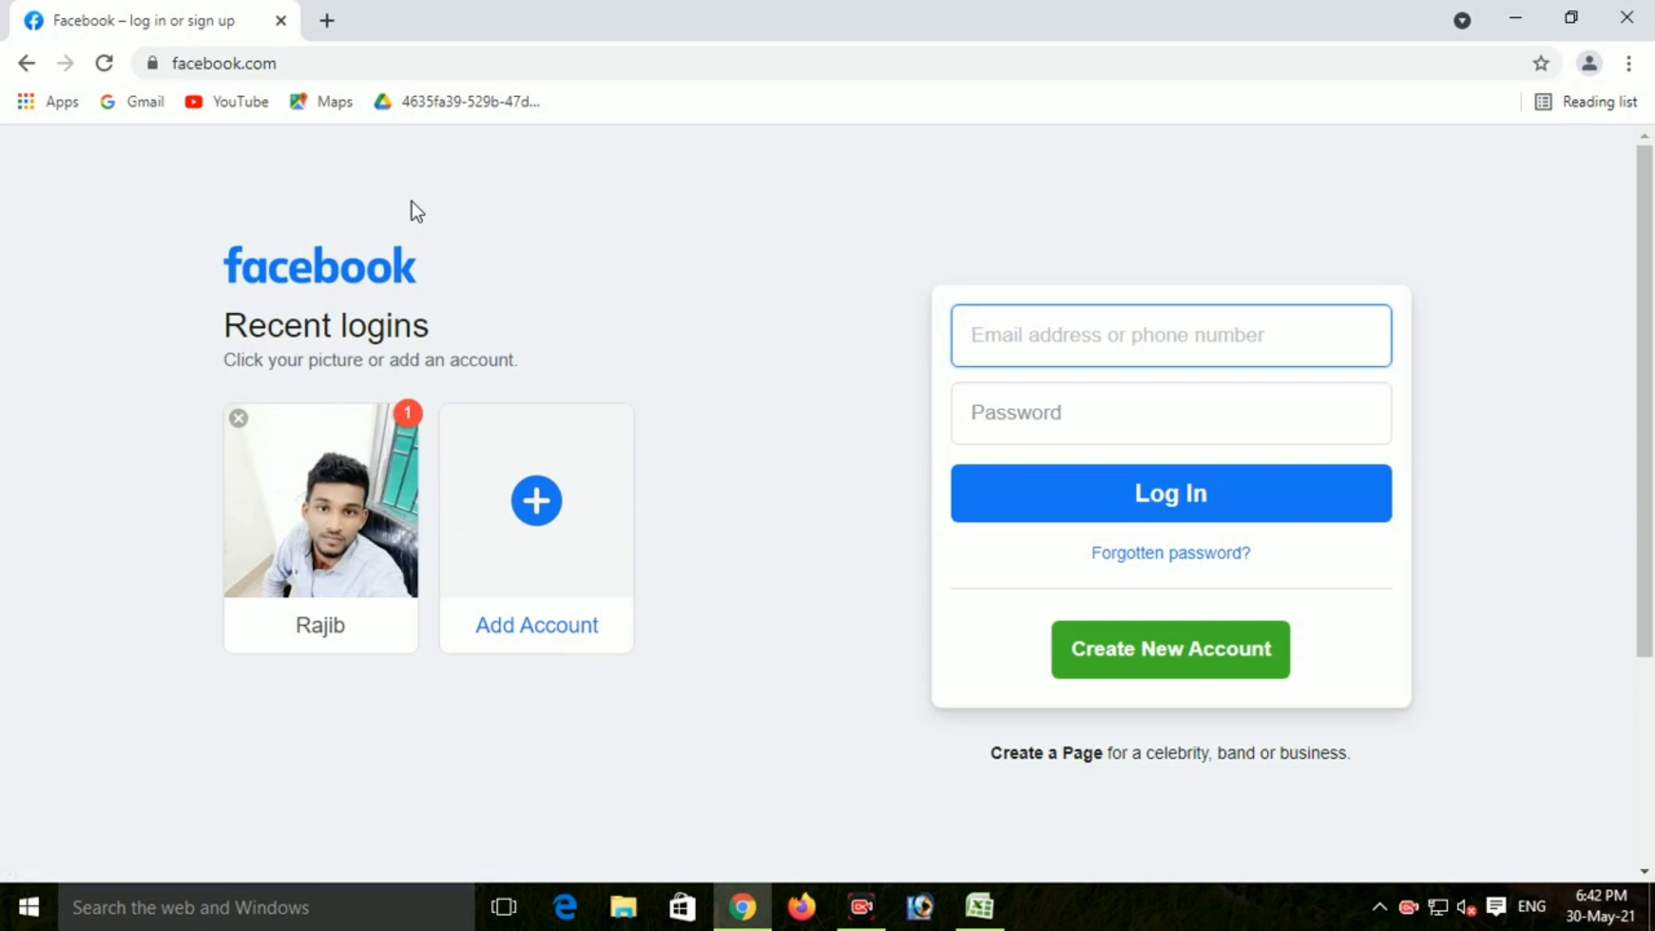
Step: Replace the Facebook page address with a Google search for "whatsapp web"
key("ctrl+l")
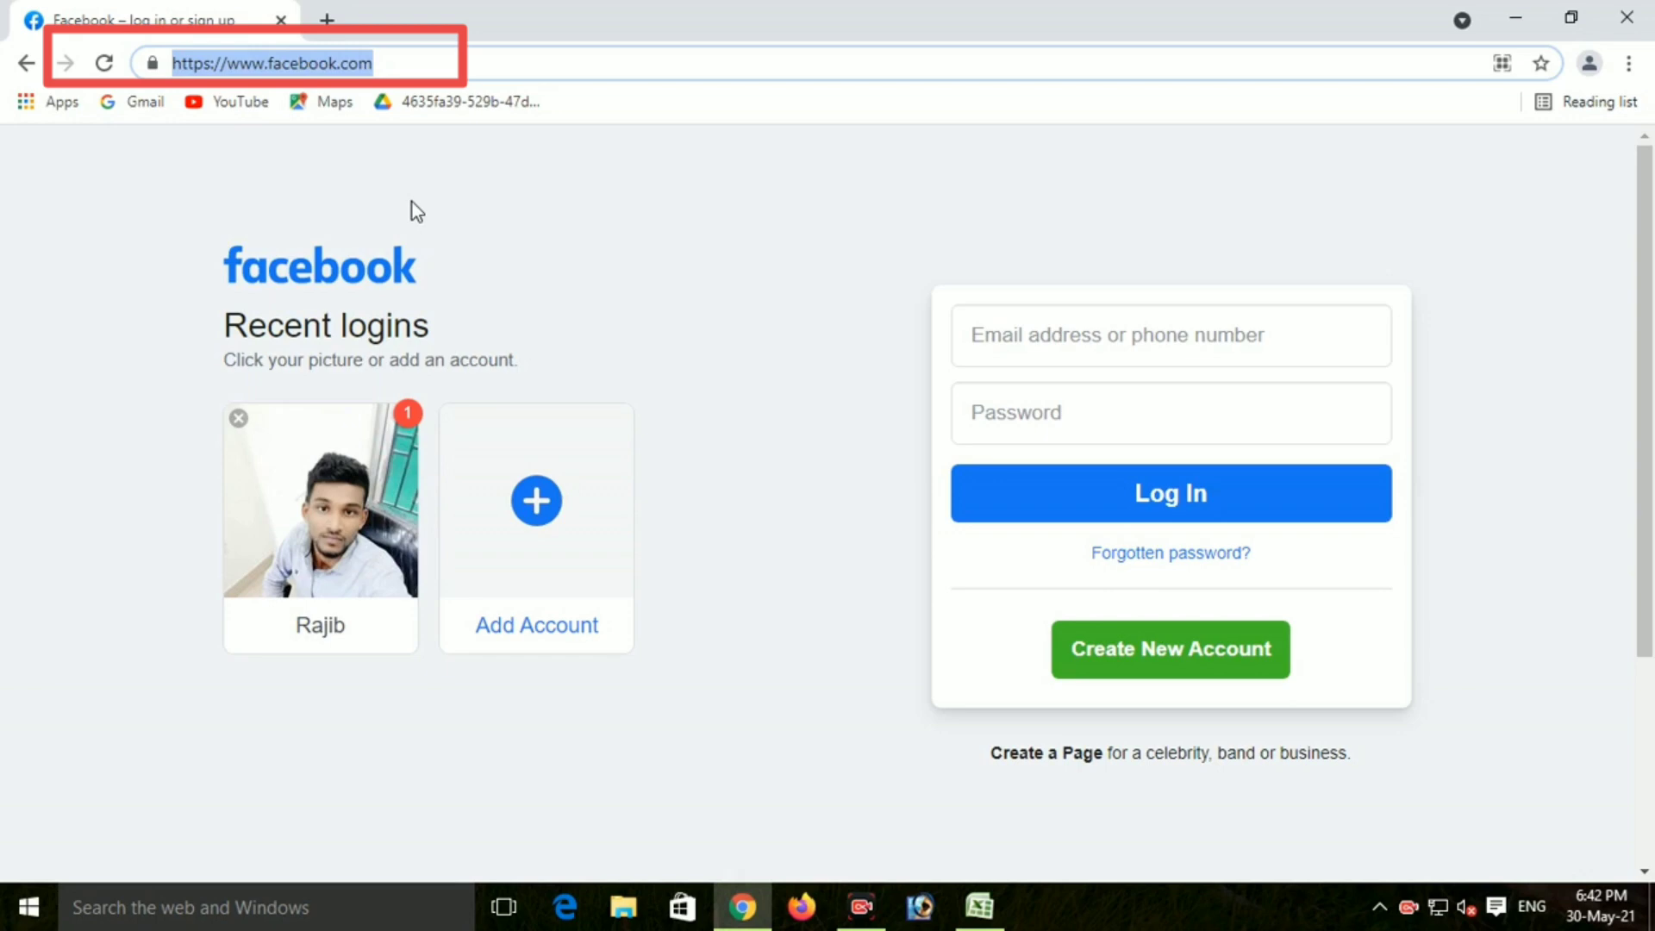
type("what")
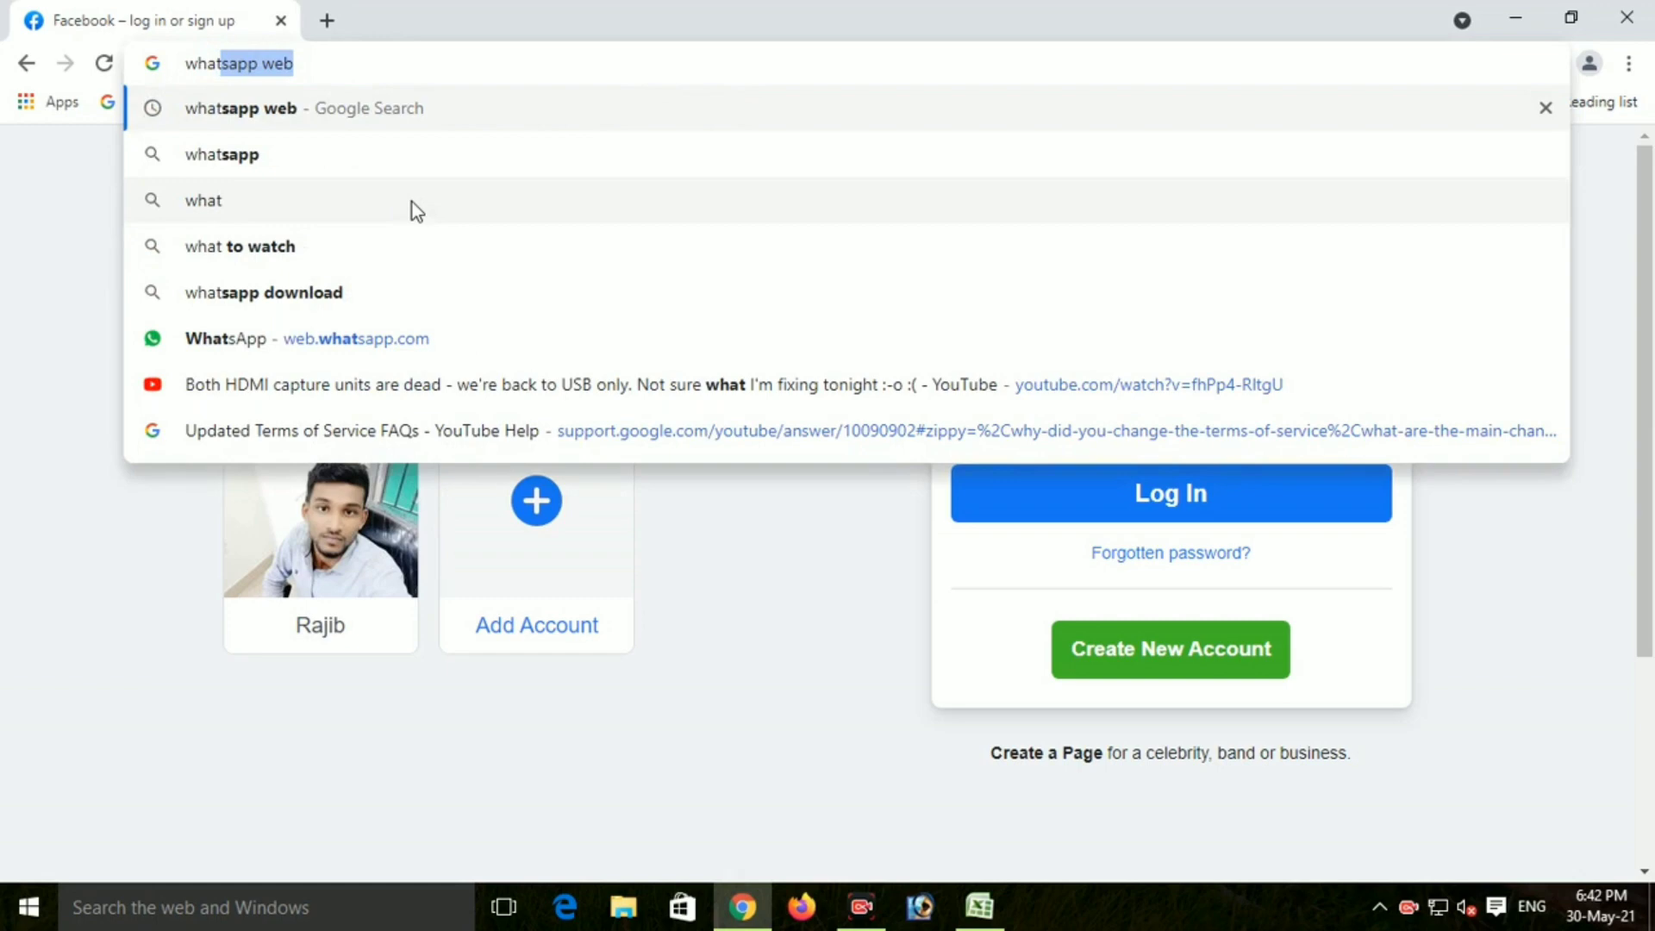
key("Return")
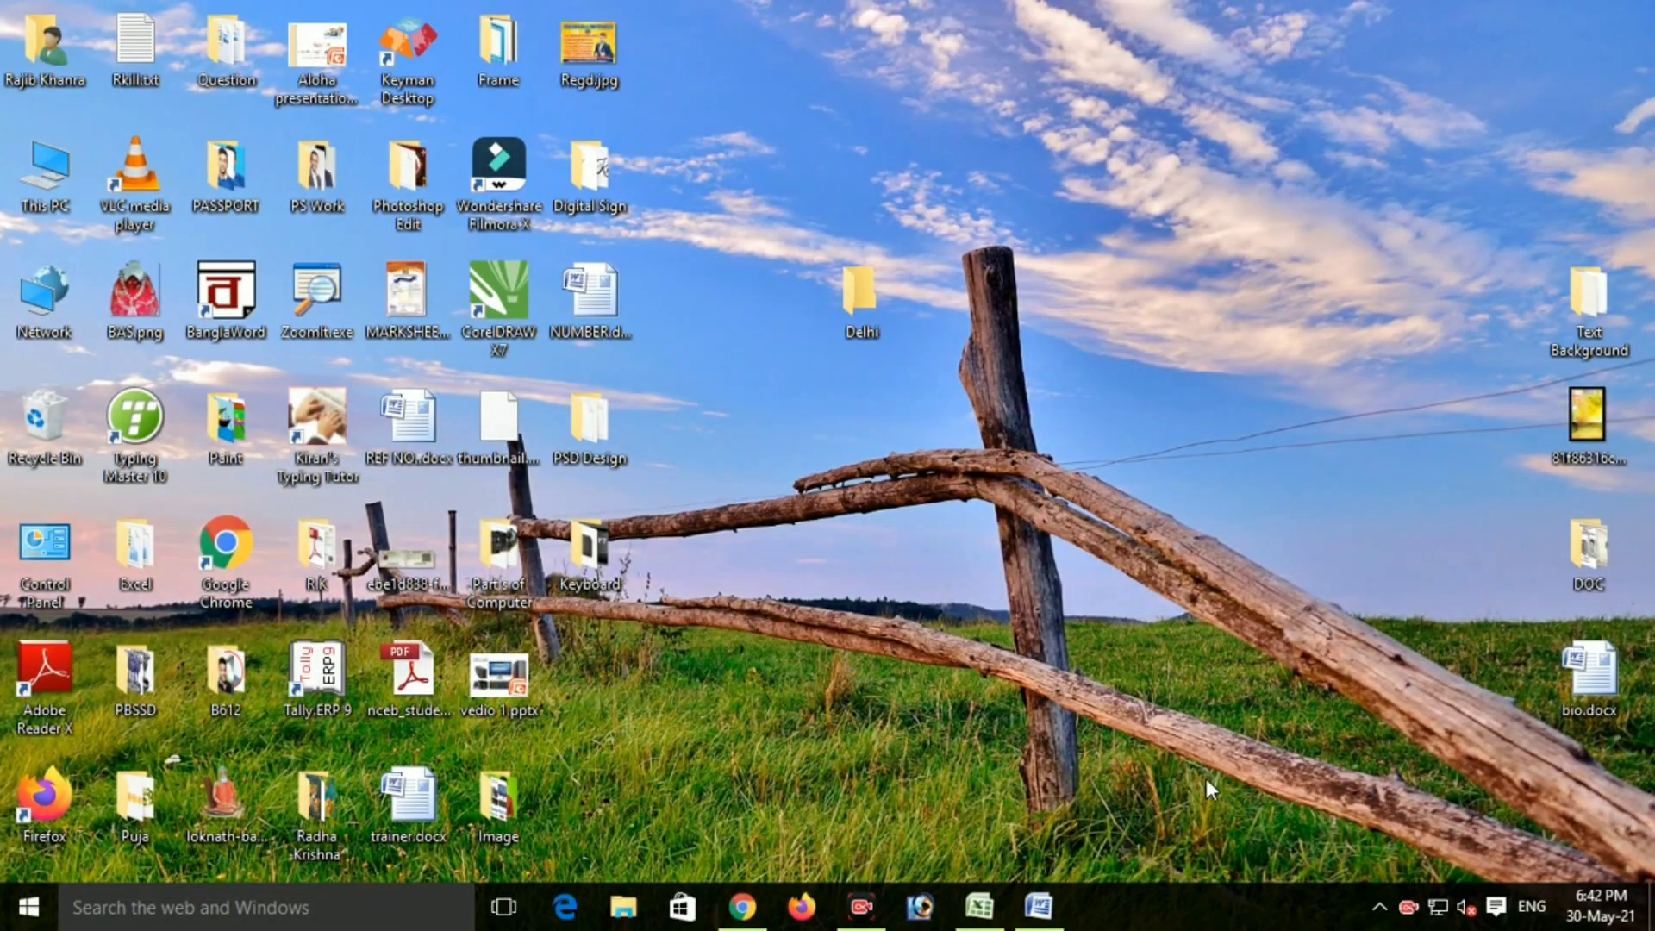
Step: Switch to Word and enter the misspelled word "certifikate" in the blank document
key("F7")
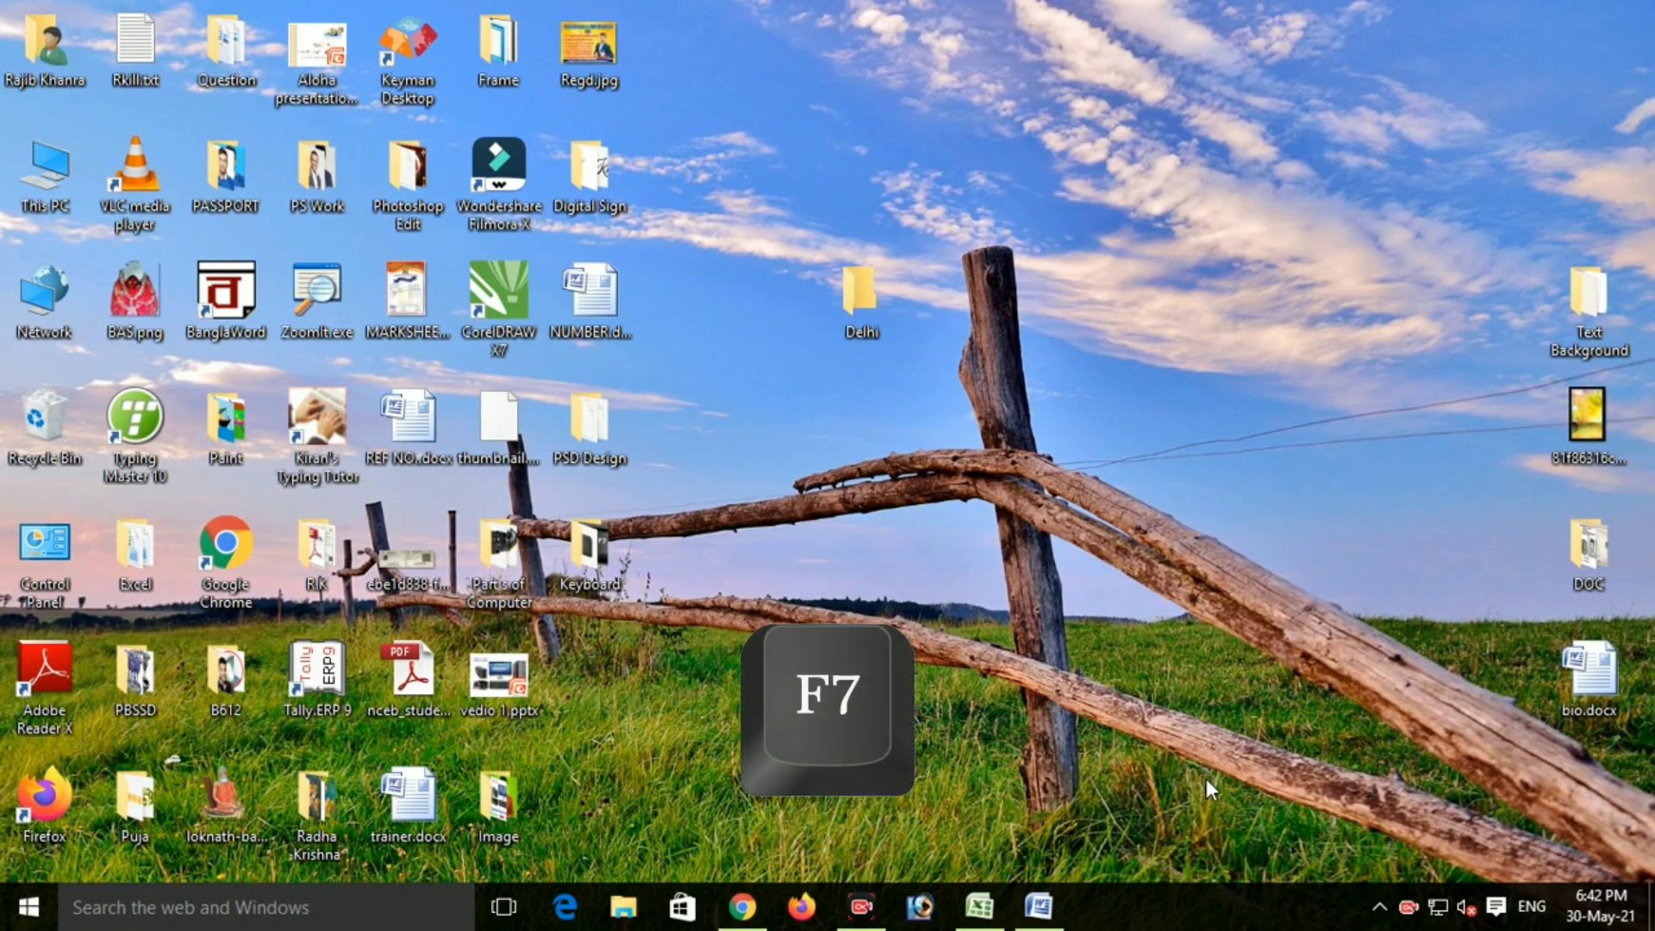
left_click(1040, 911)
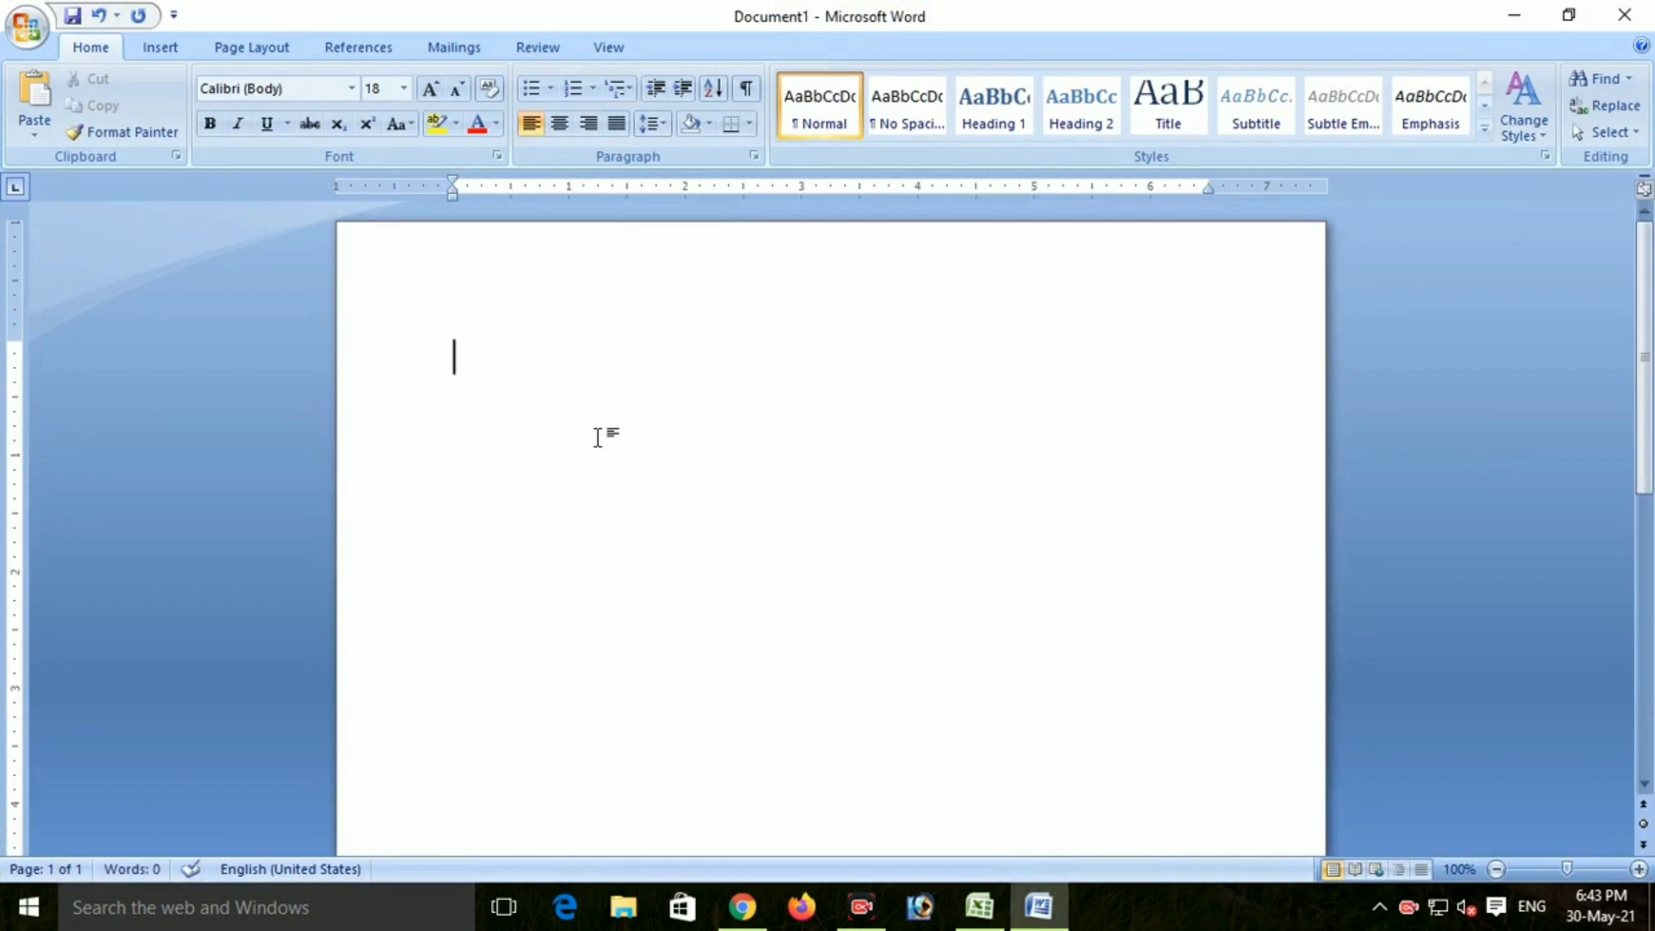
type("certifik")
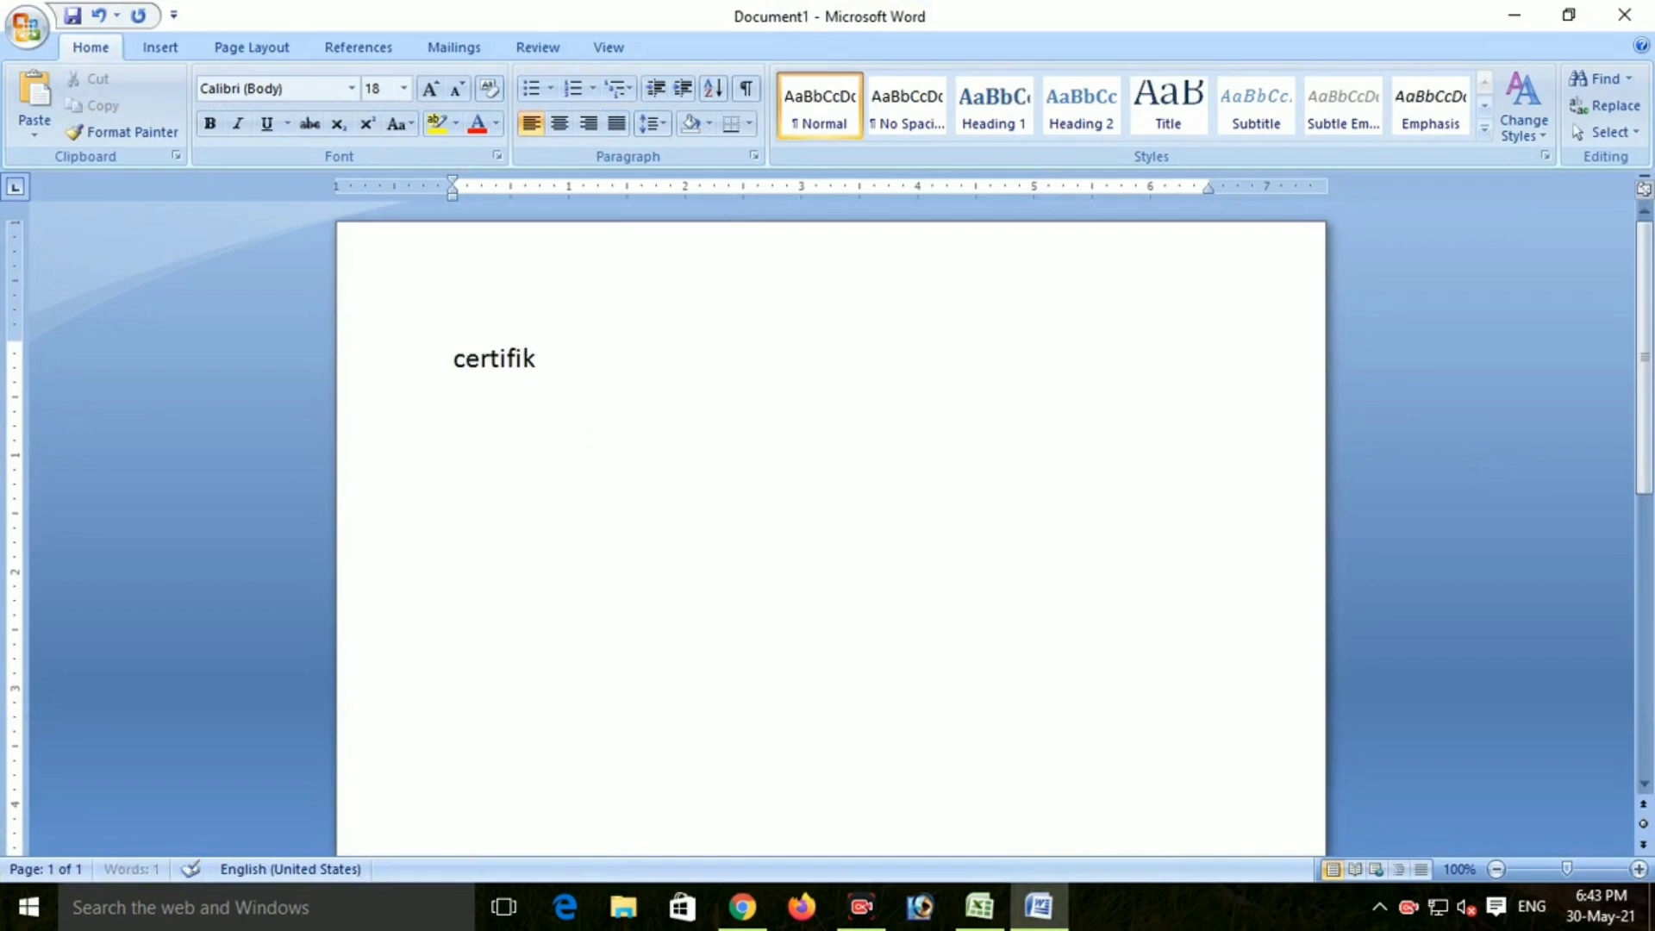
type("ate")
Step: Run the spelling and grammar check, replace the misspelled word with "certificate", and end the check
key("F7")
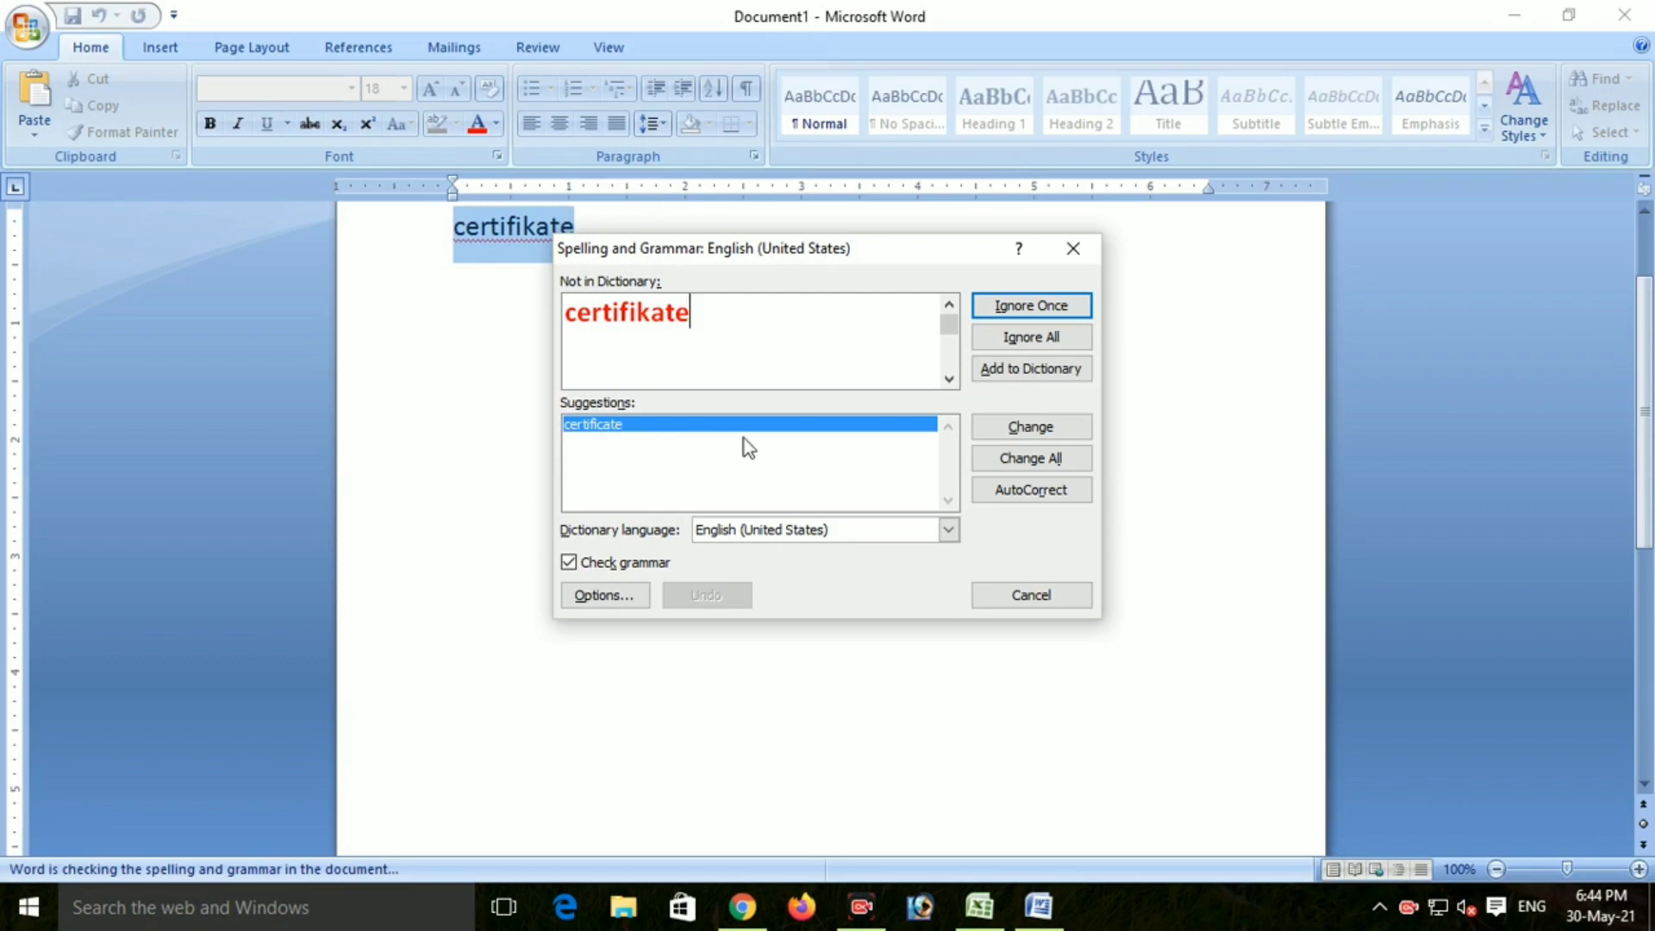
left_click(1027, 430)
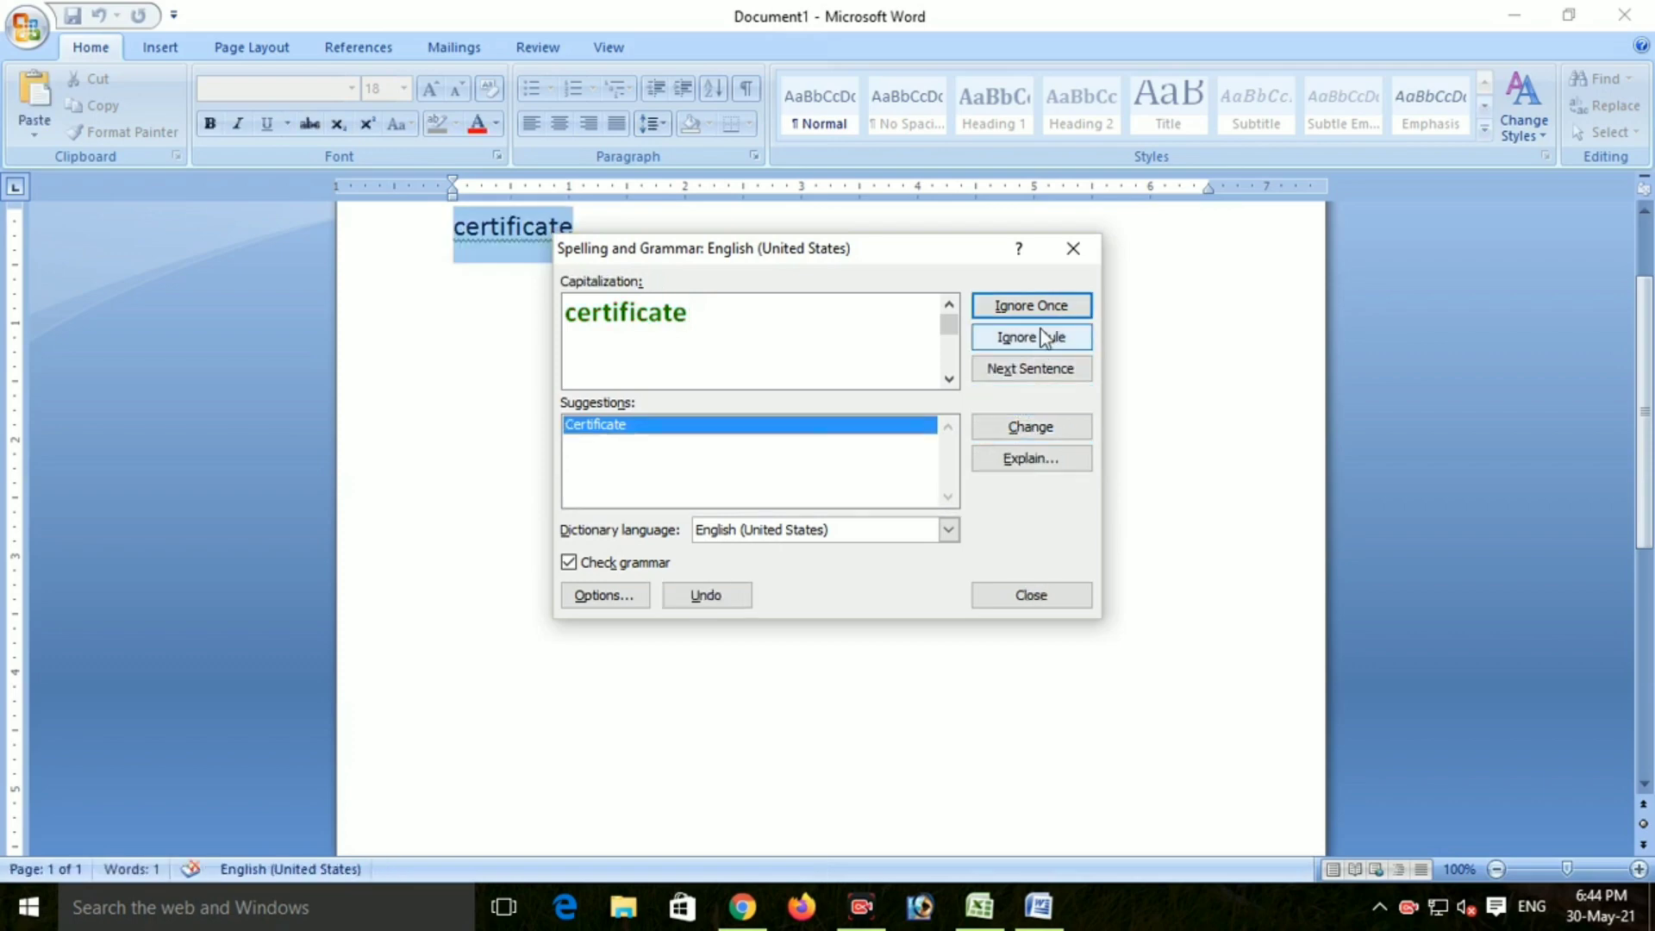
left_click(1047, 603)
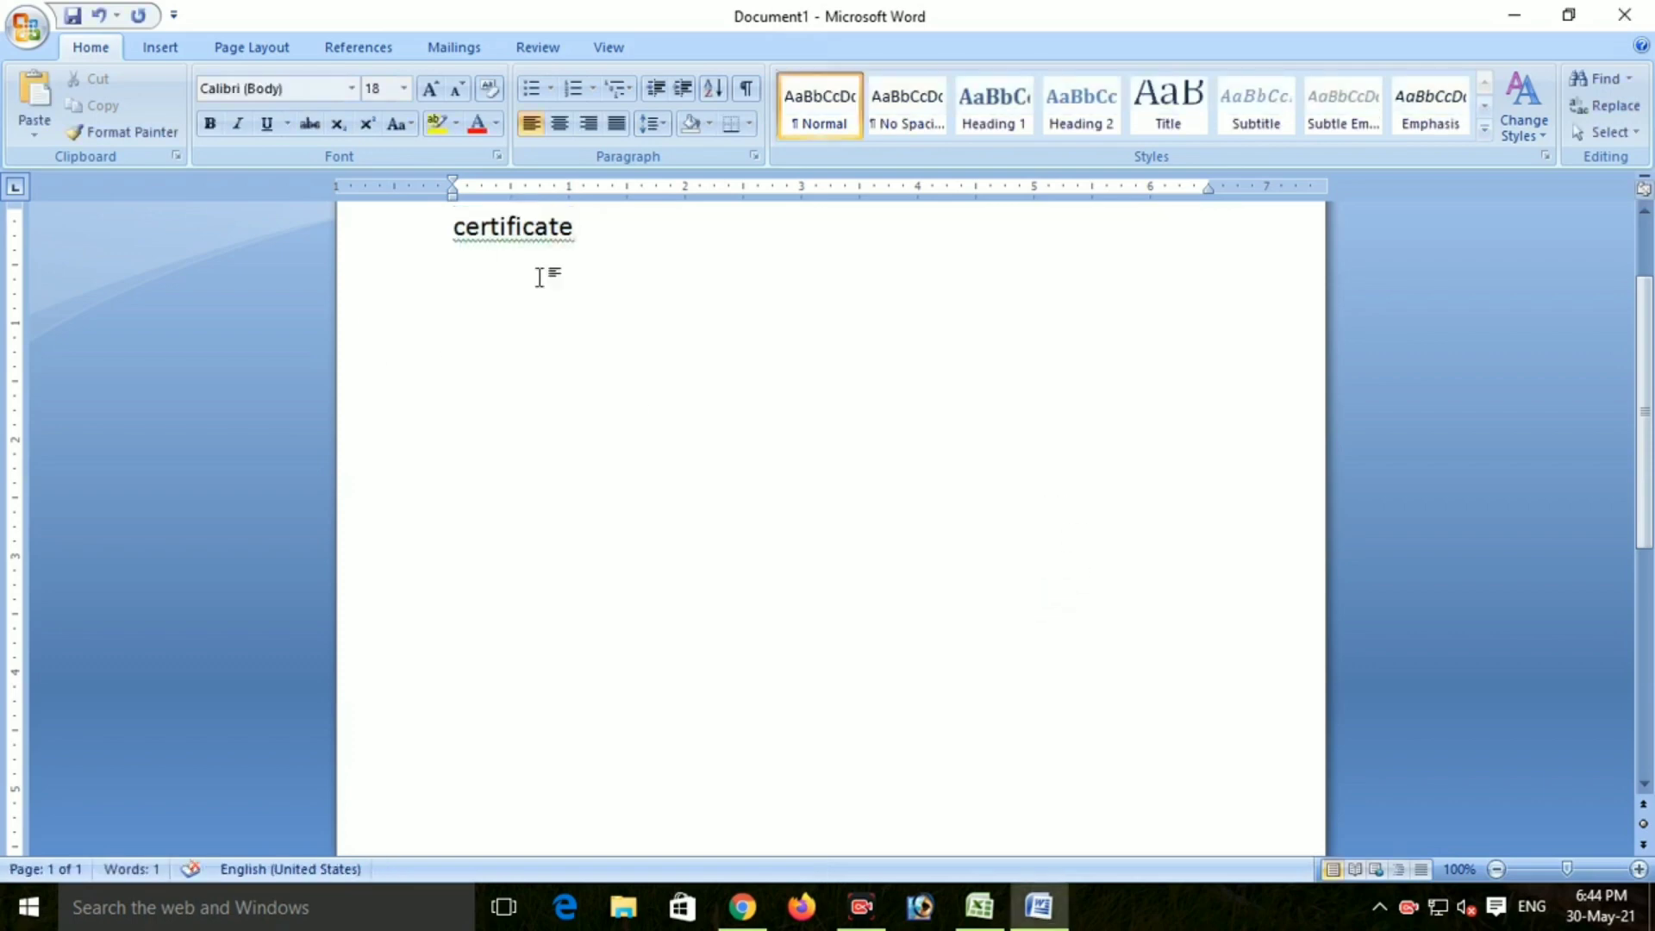
scroll(536, 448, "up", 2)
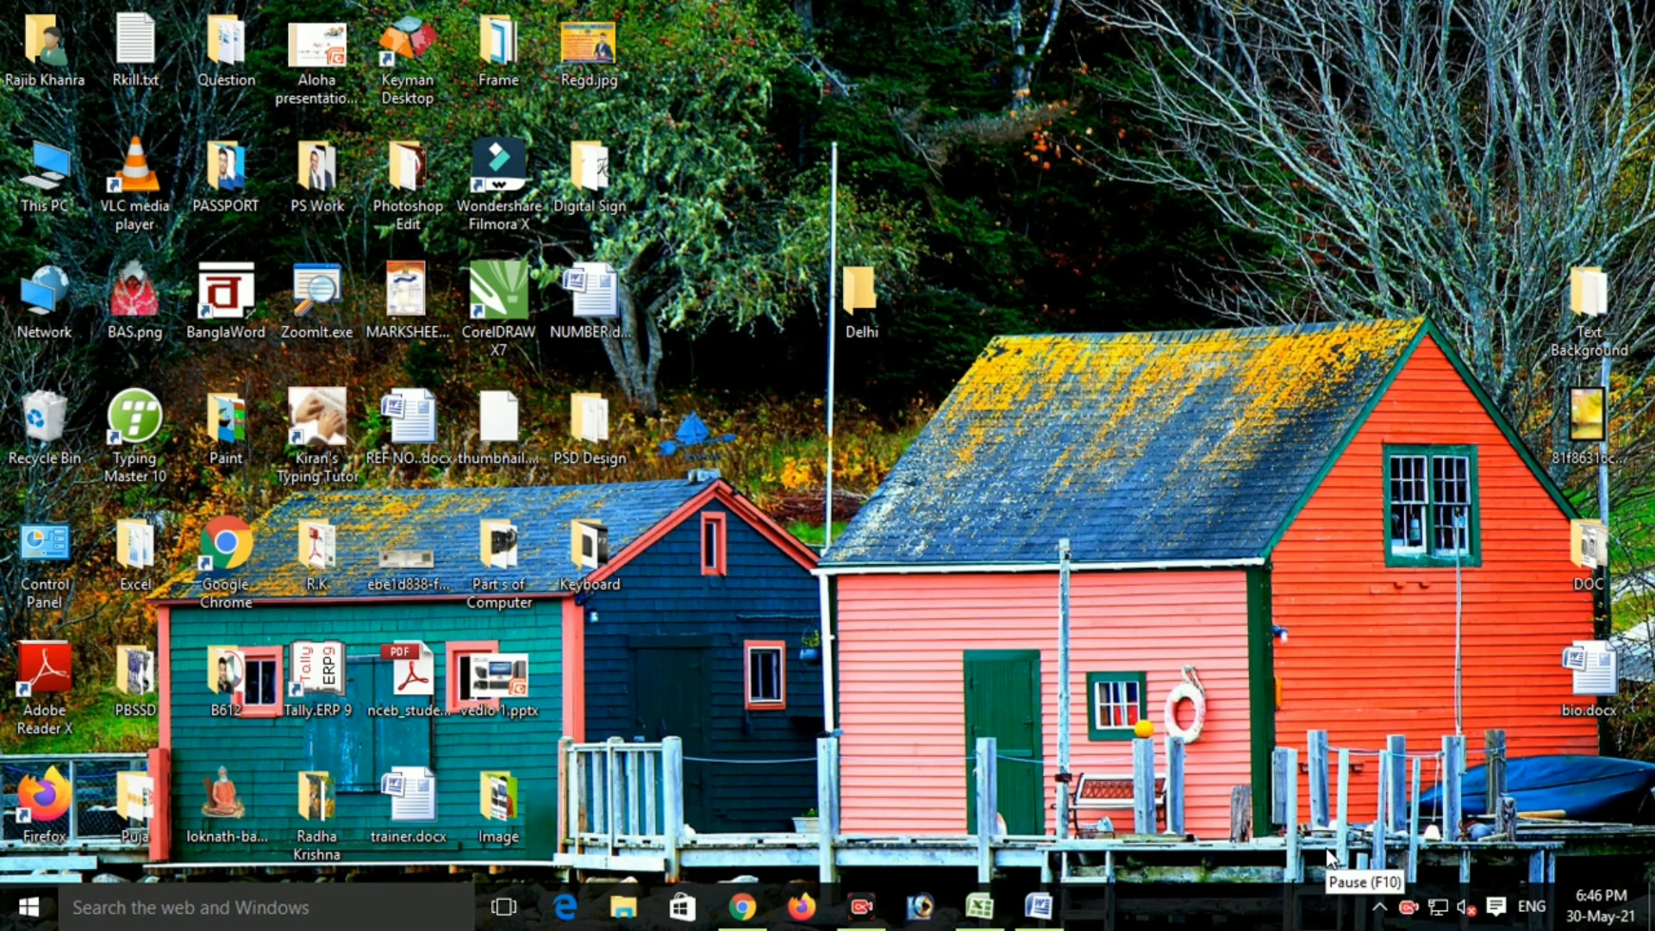
Step: Switch to Excel and extend the selection from cell A1 down column A in Extend Selection mode
key("F8")
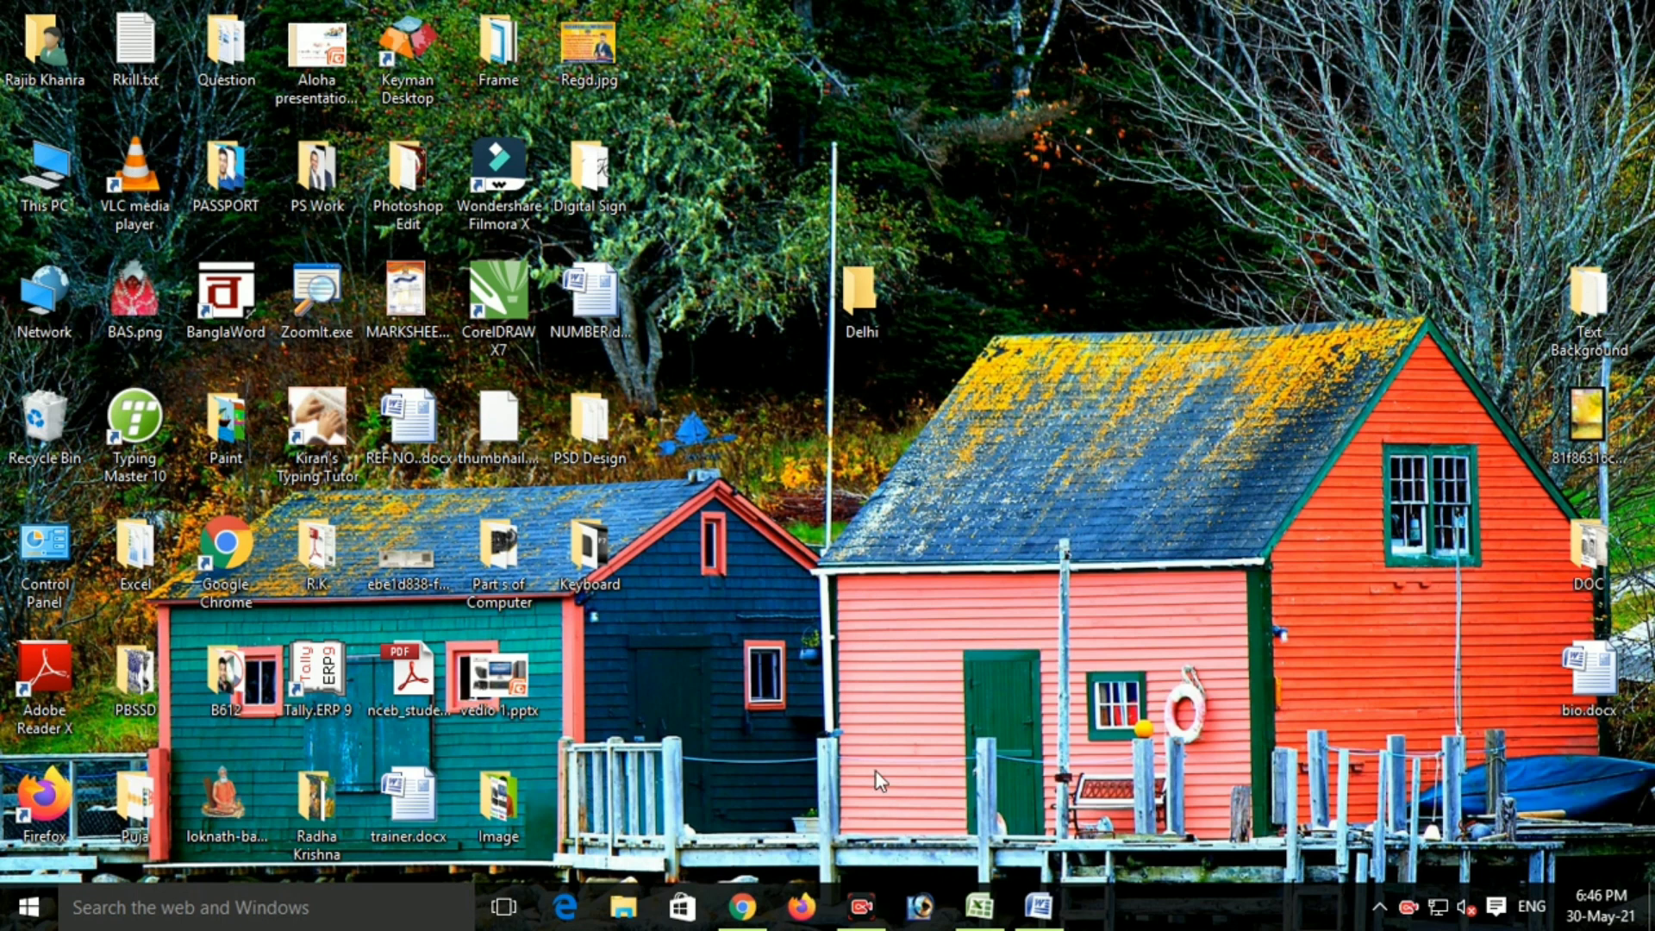
left_click(980, 914)
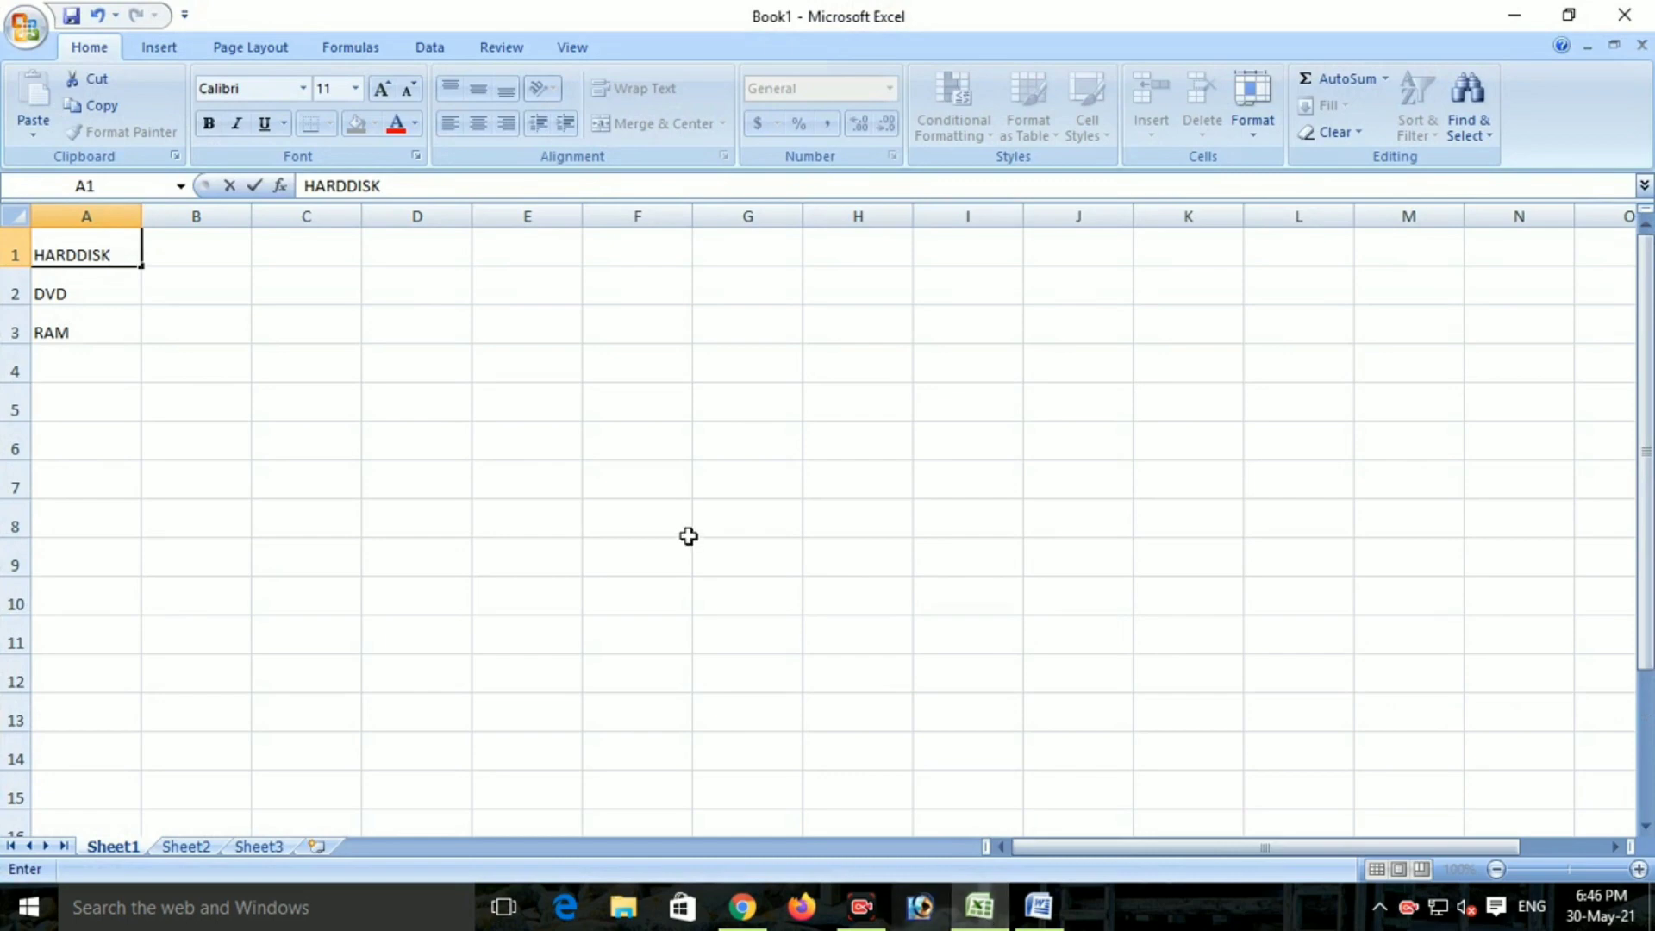
left_click(187, 289)
left_click(107, 252)
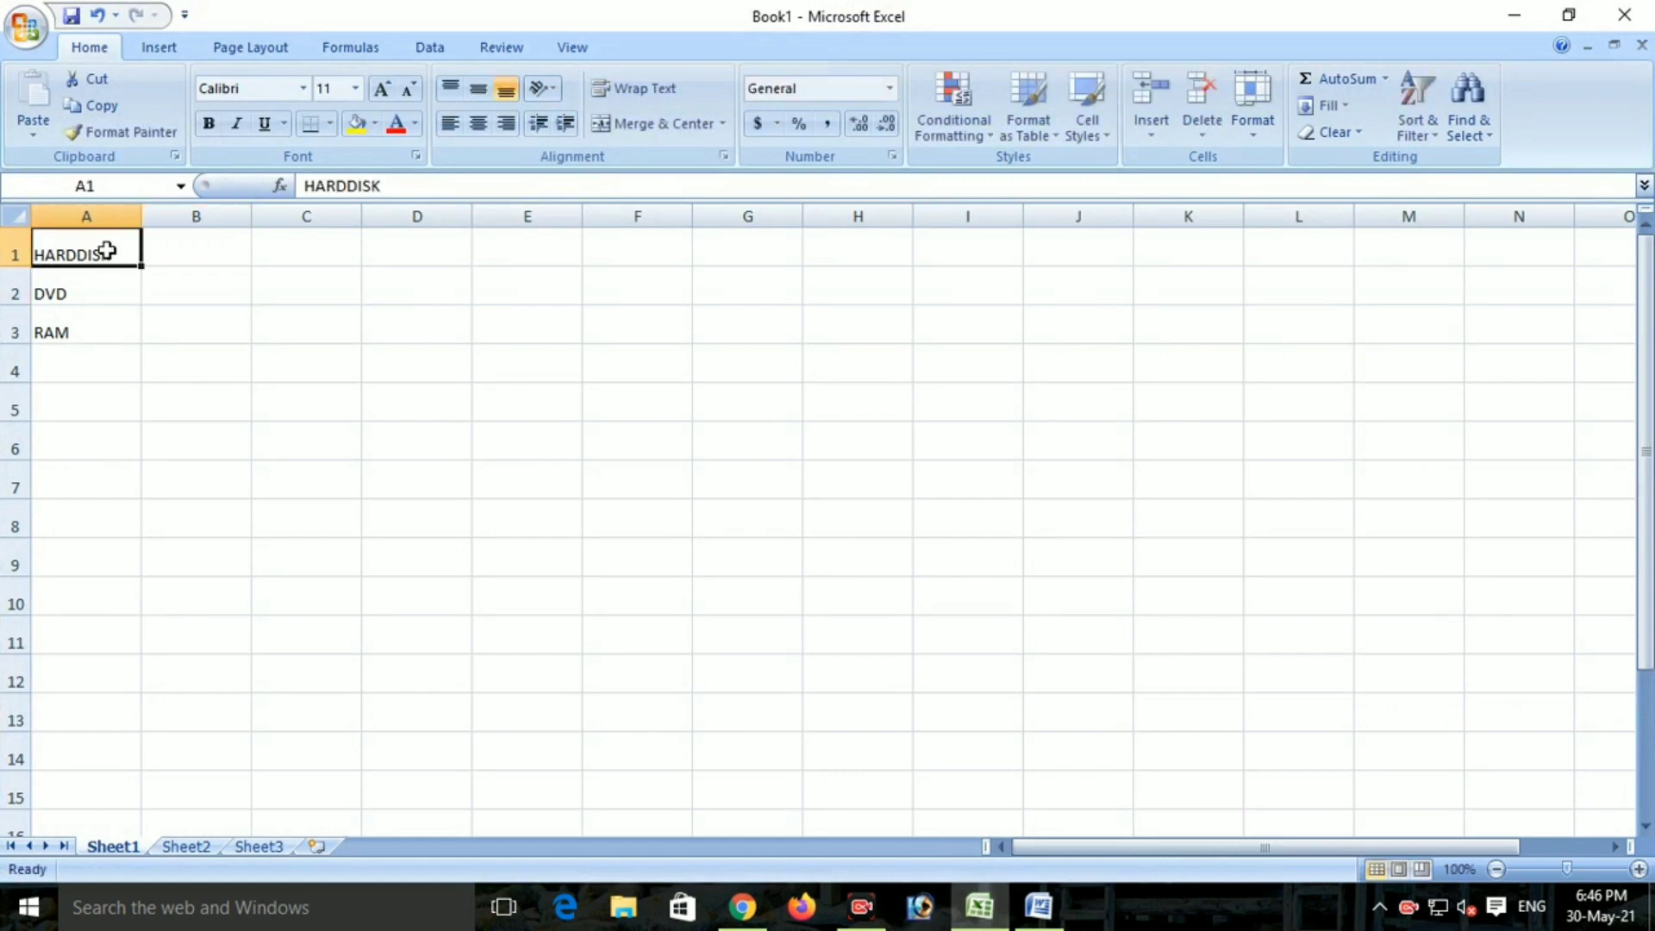
key("F8")
key("Down")
key("Down")
key("Down")
key("Down")
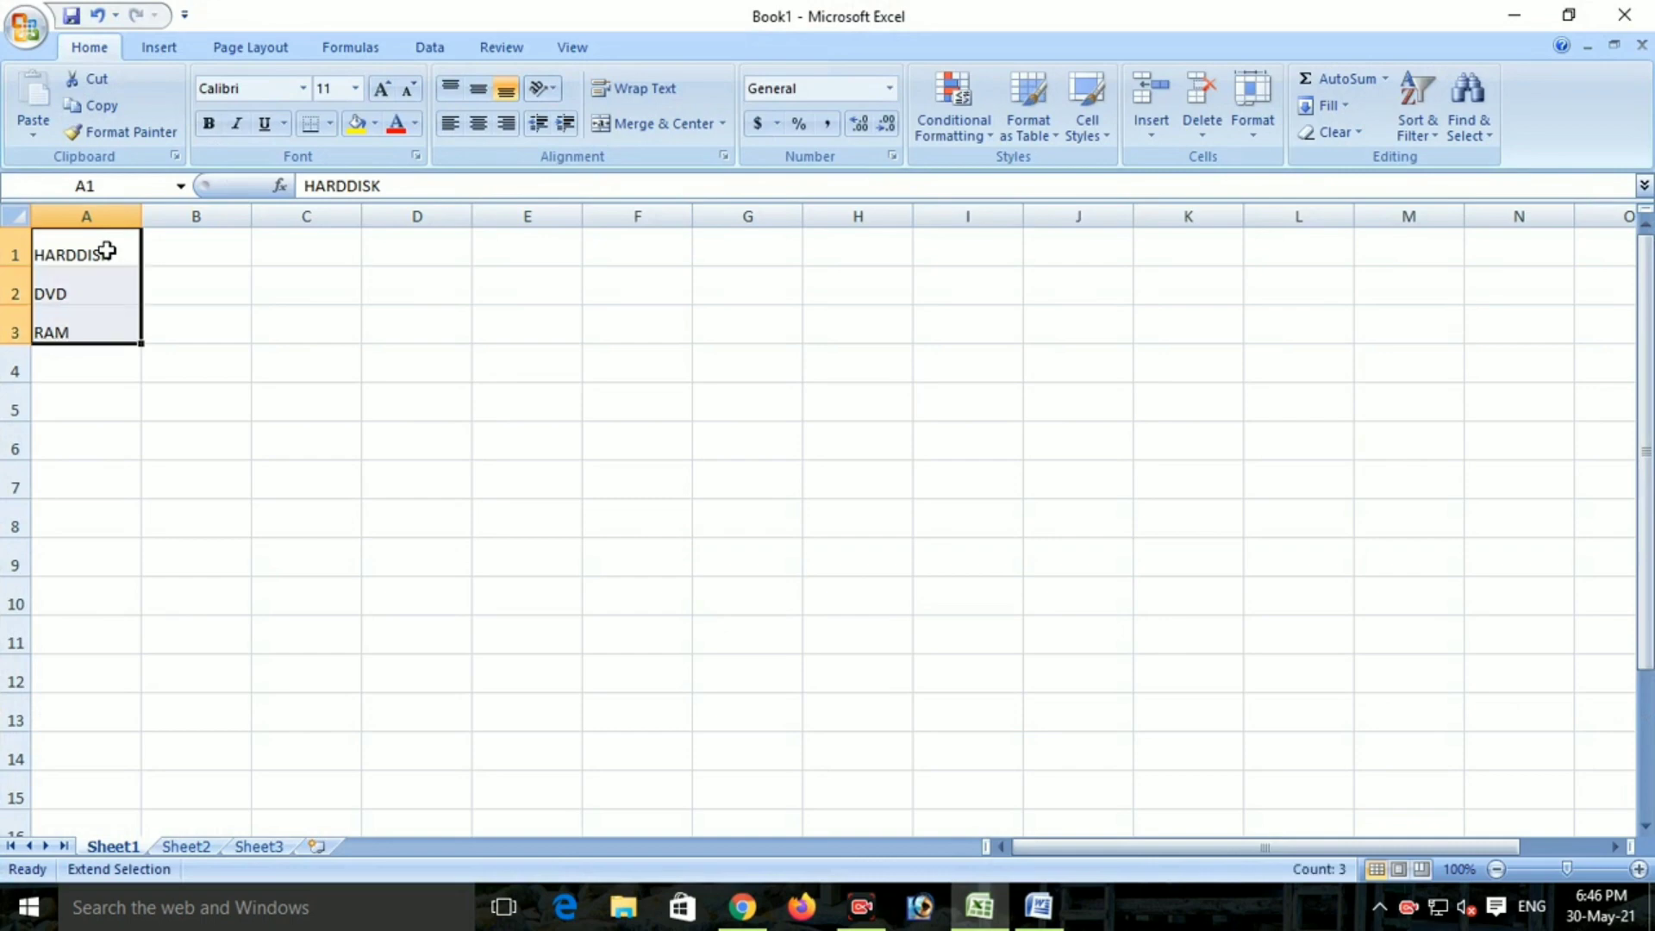
key("Down")
key("Down")
key("Down")
key("Down")
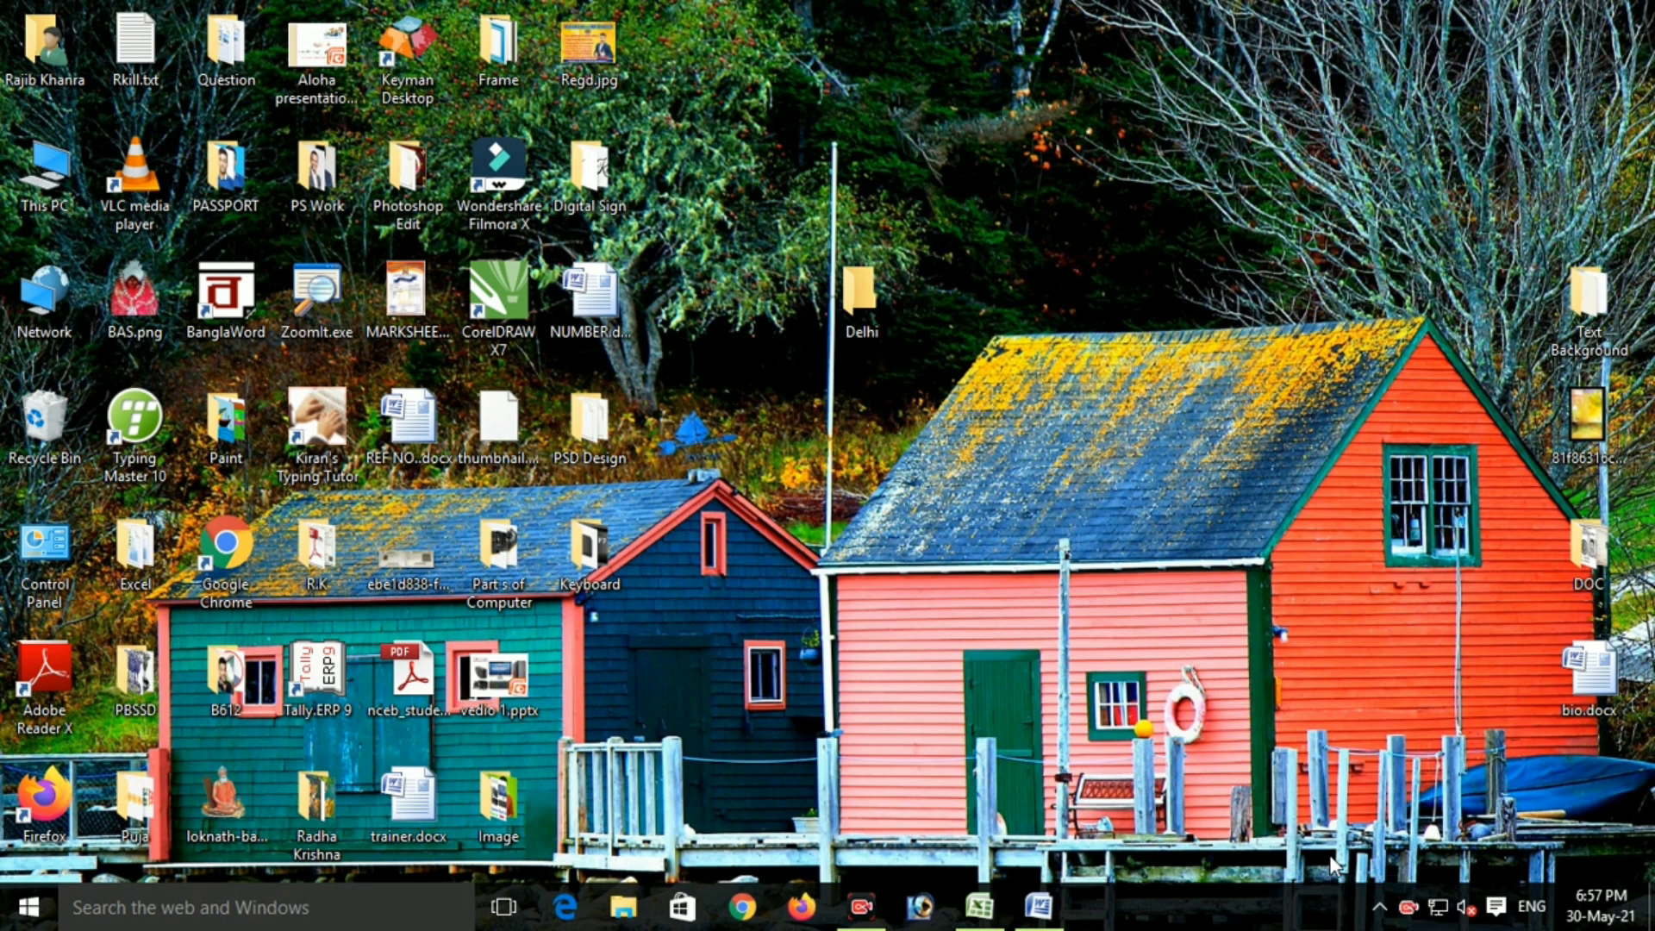
key("F9")
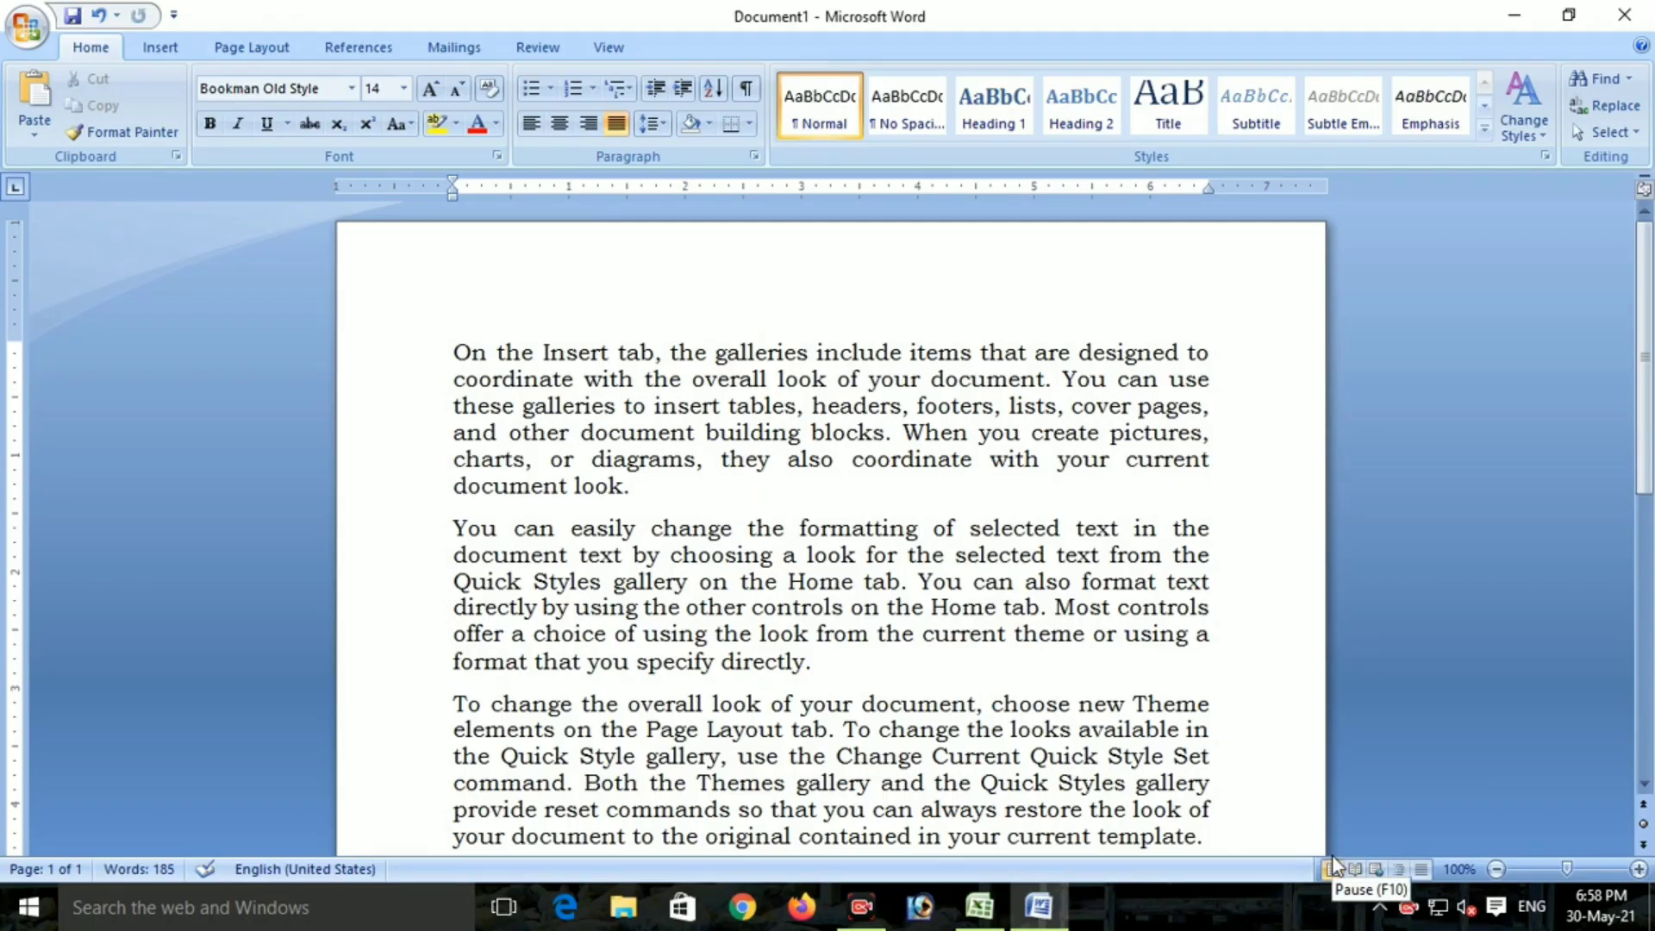
key("F10")
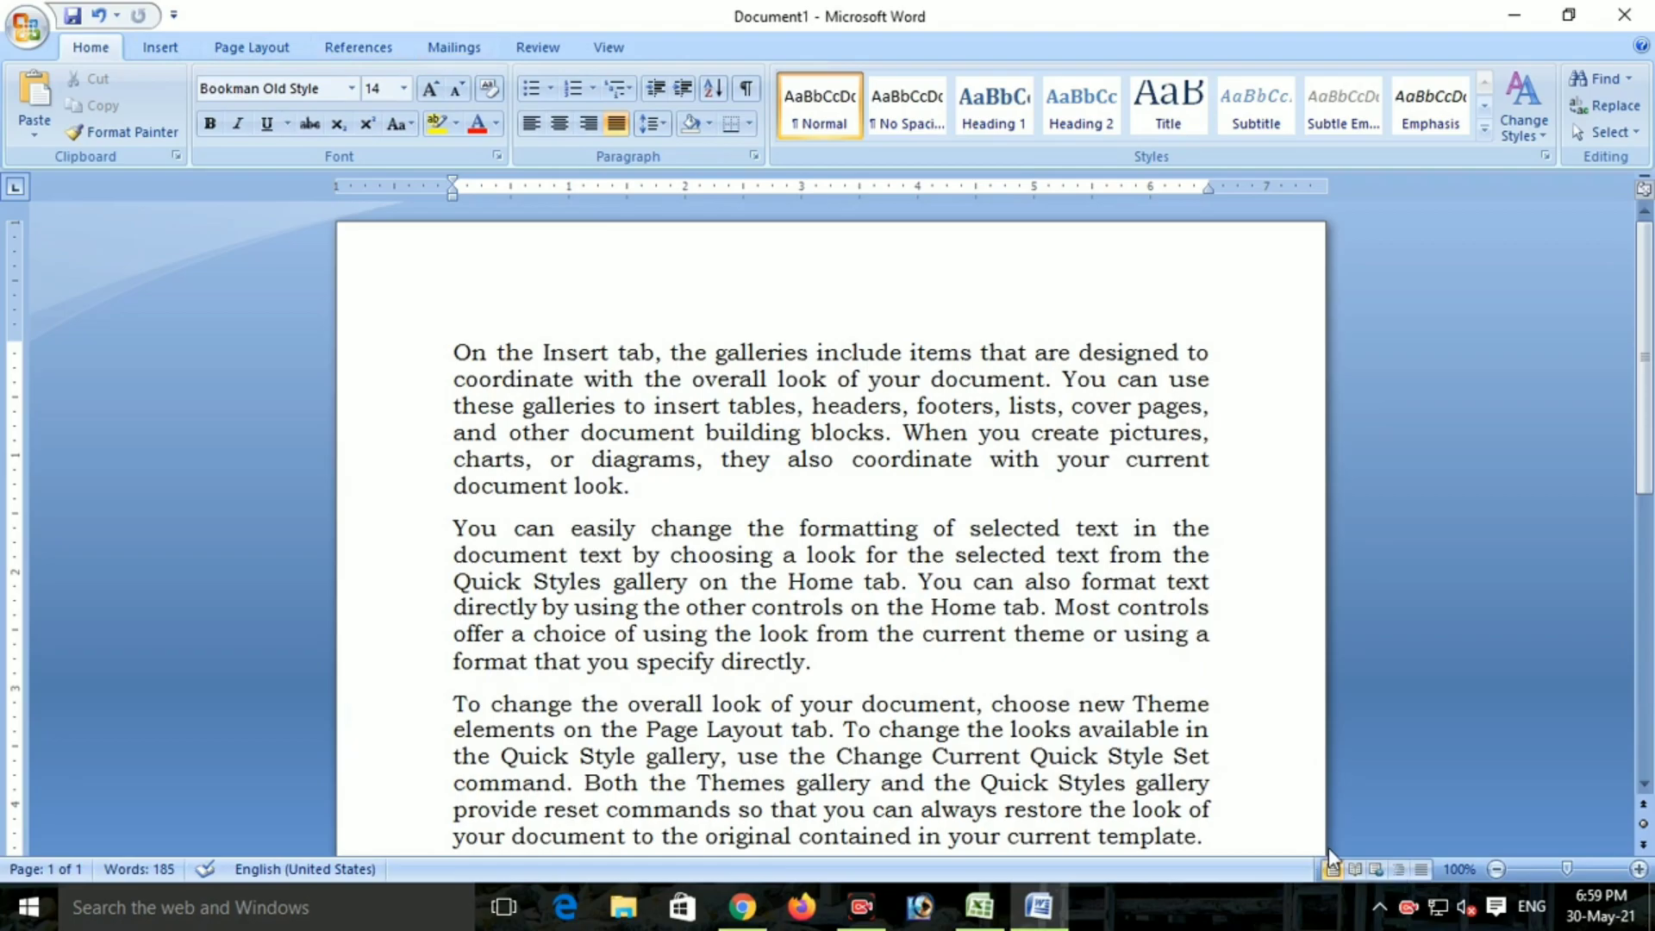
key("F11")
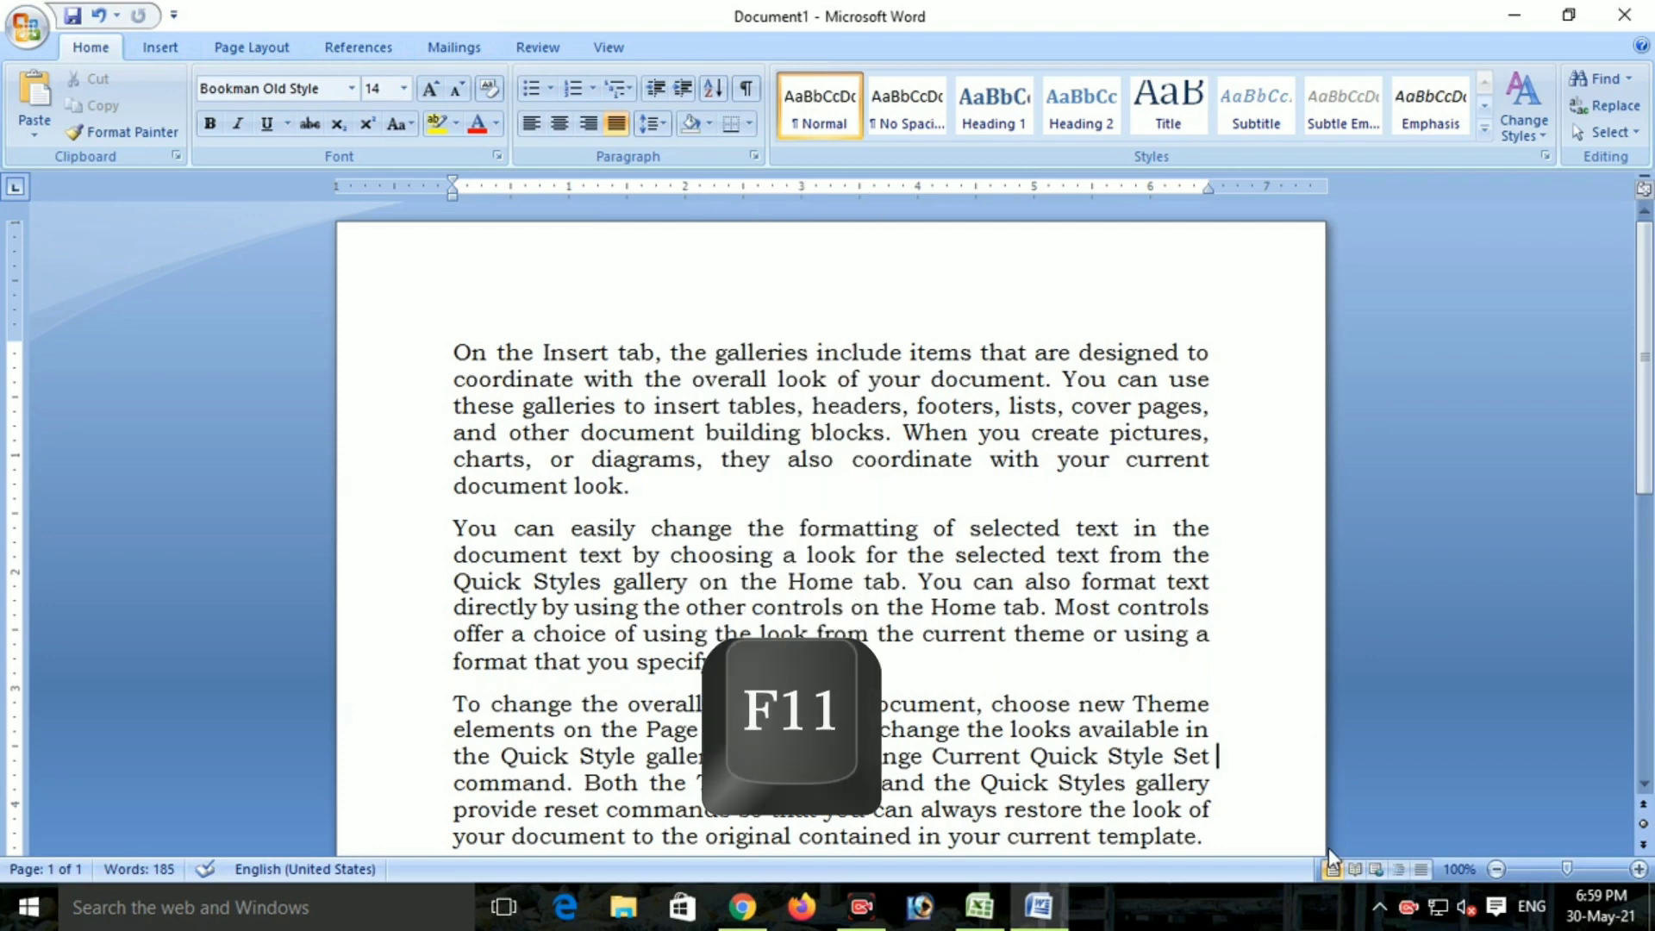
Step: Switch to Chrome and run a Google search for "rabindranath tagore" from the address bar
left_click(737, 919)
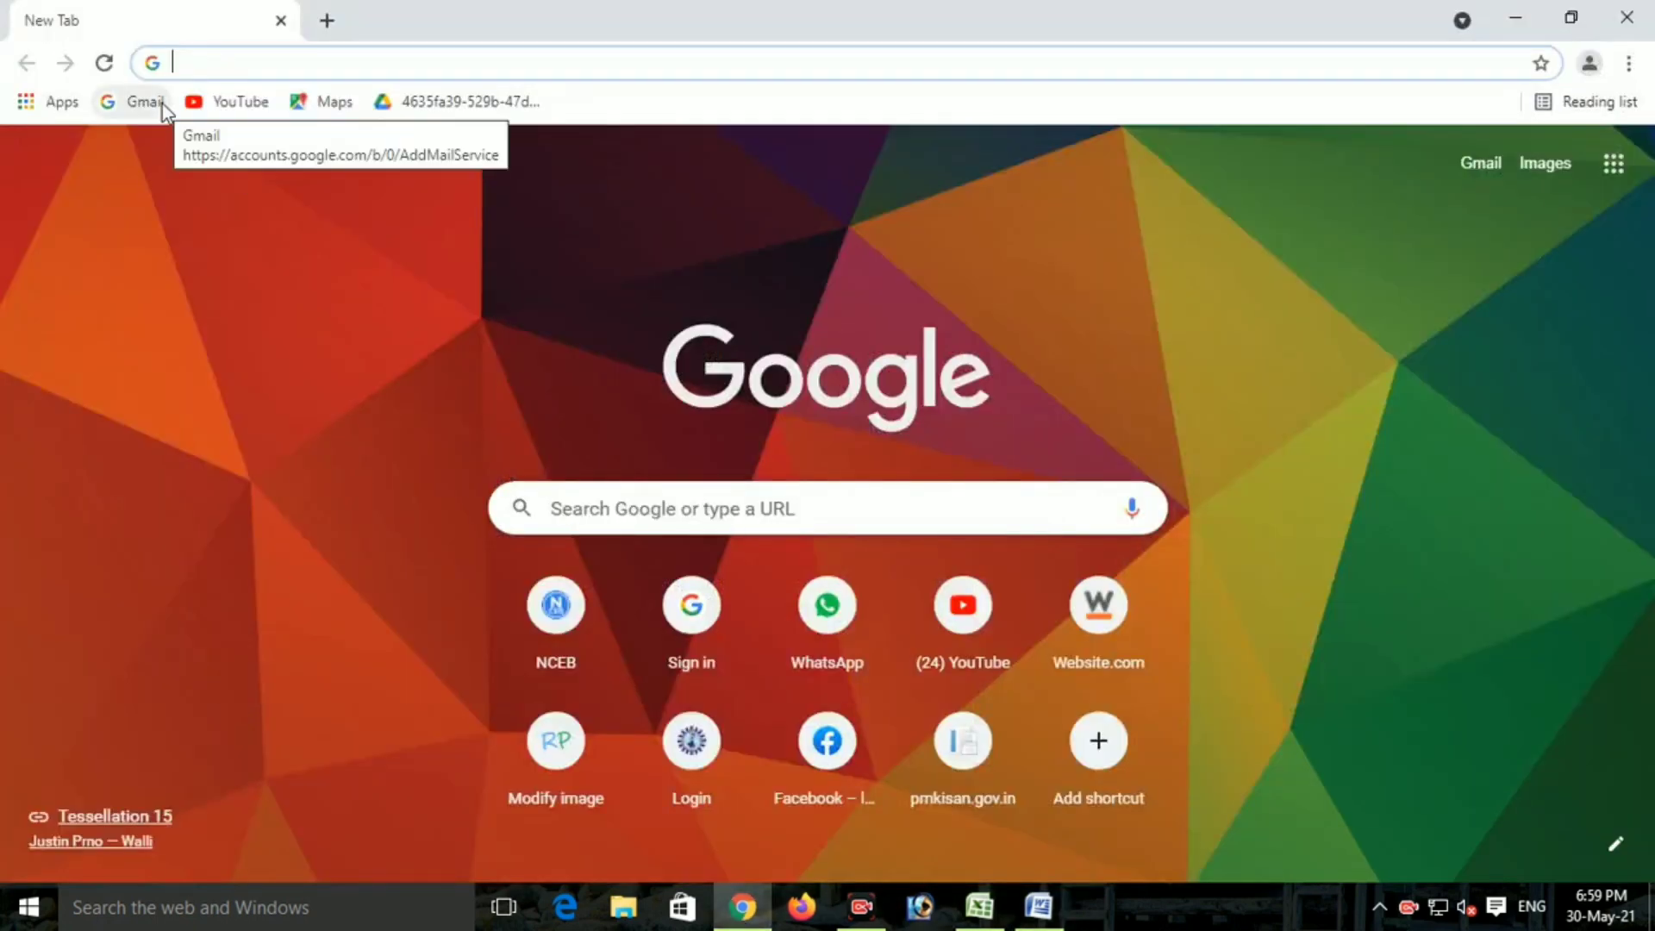
type("rabindr")
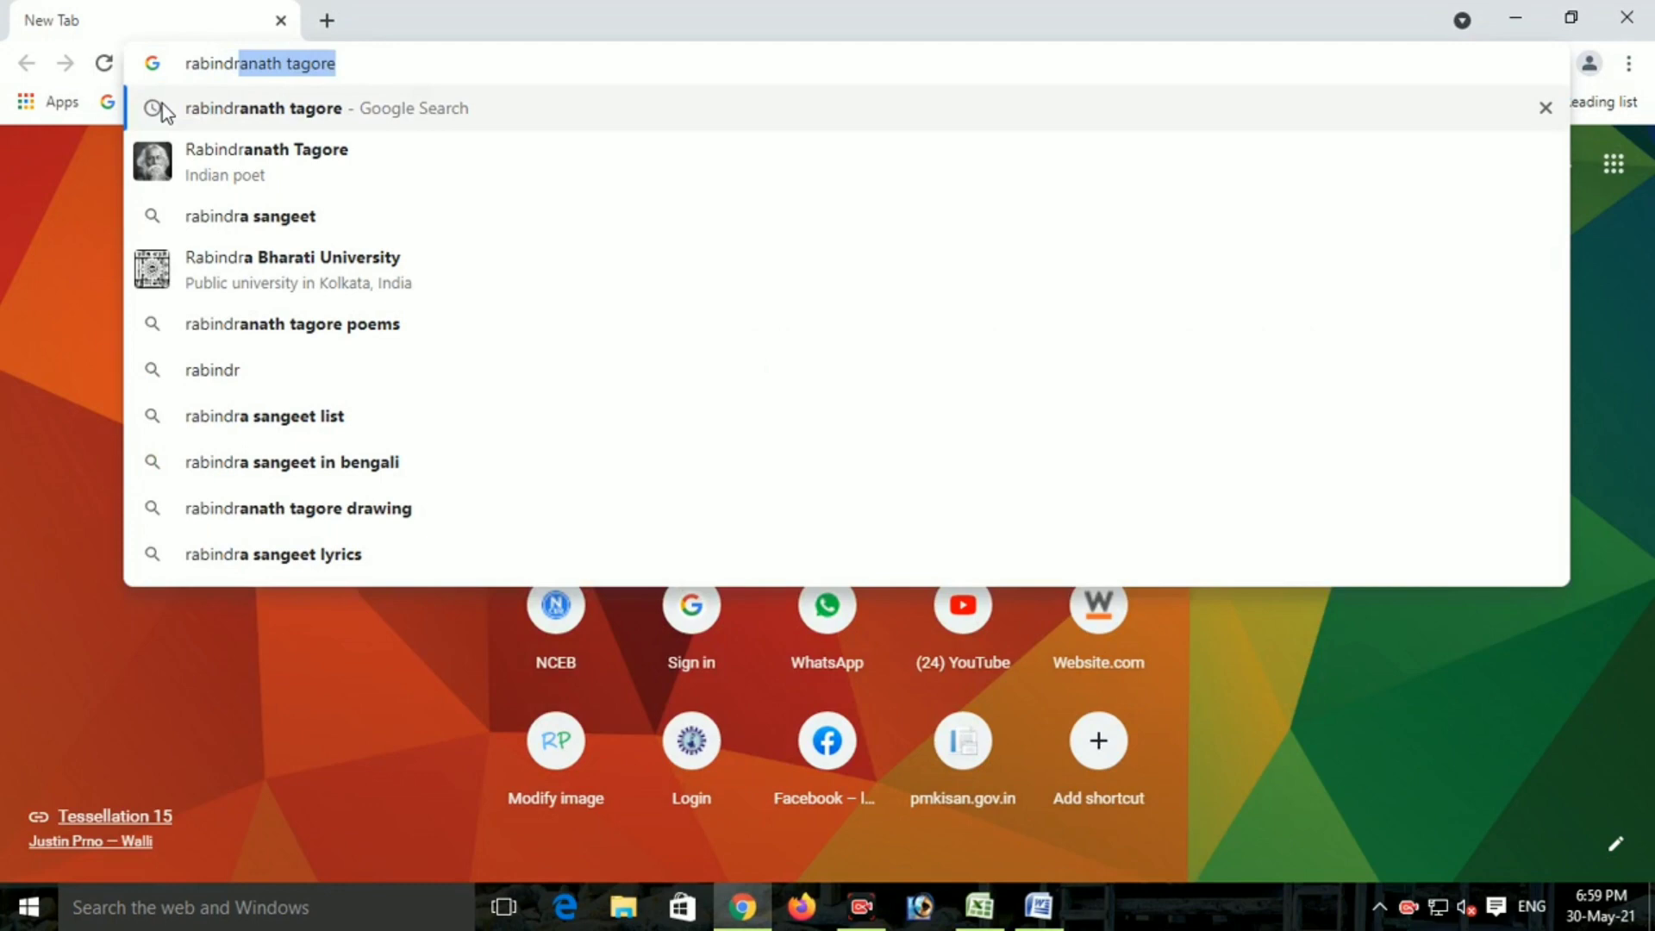
key("Return")
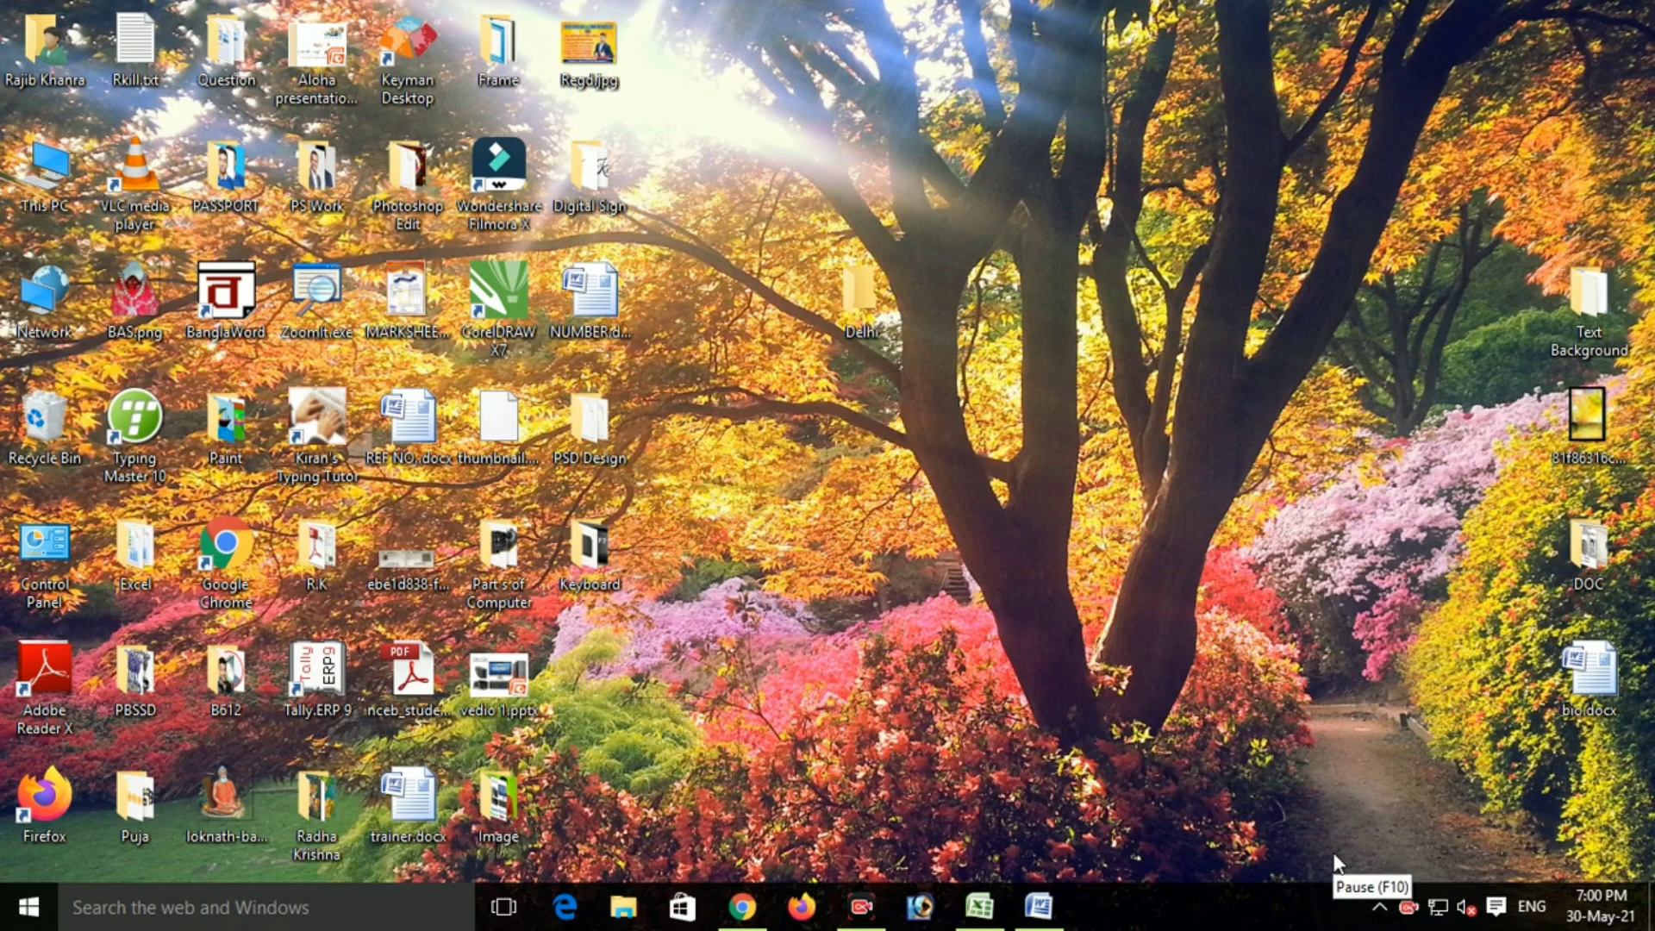
Step: Switch to Word, bring up the Save As dialog for Document.docx and cancel it
key("F12")
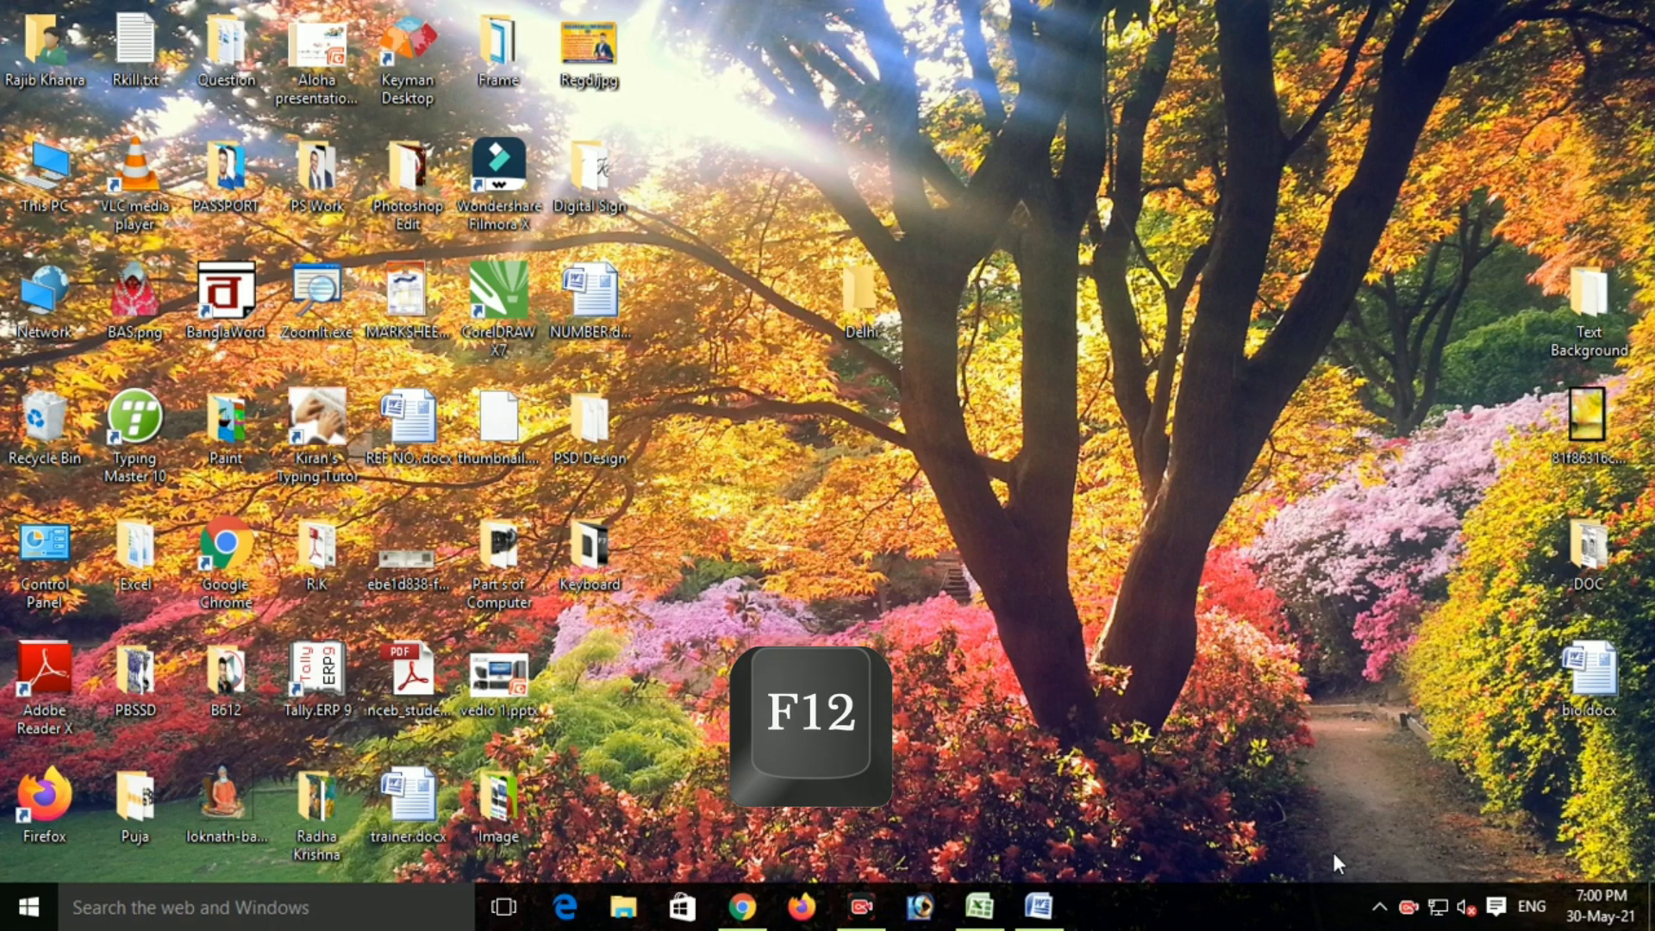
left_click(1040, 910)
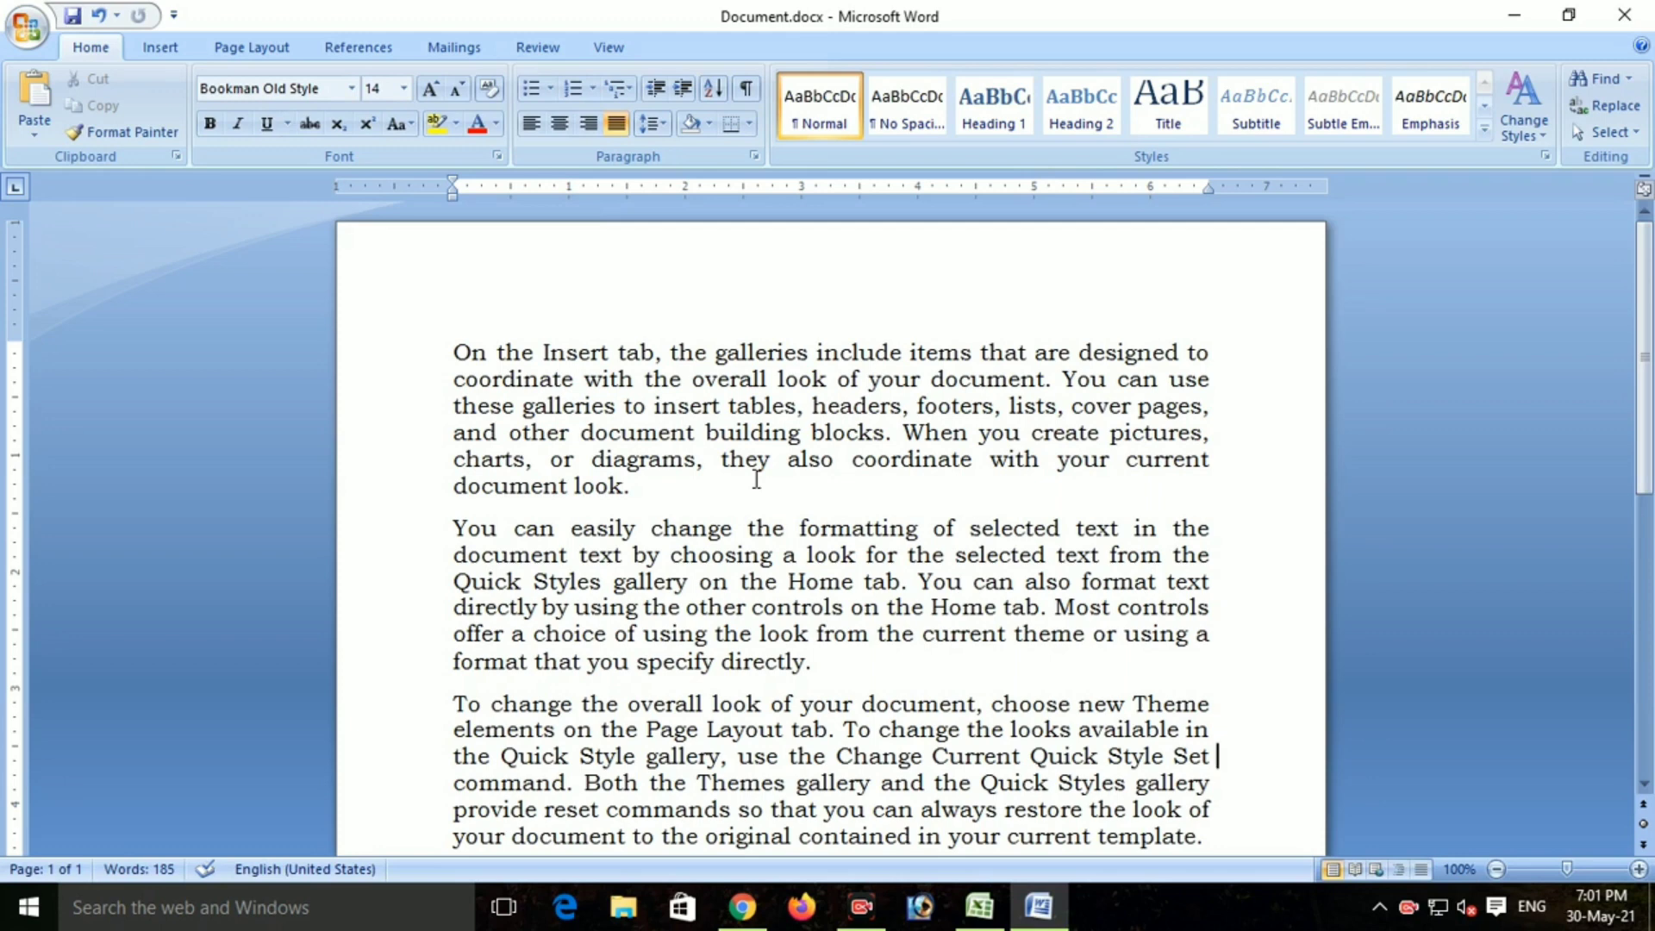
key("F12")
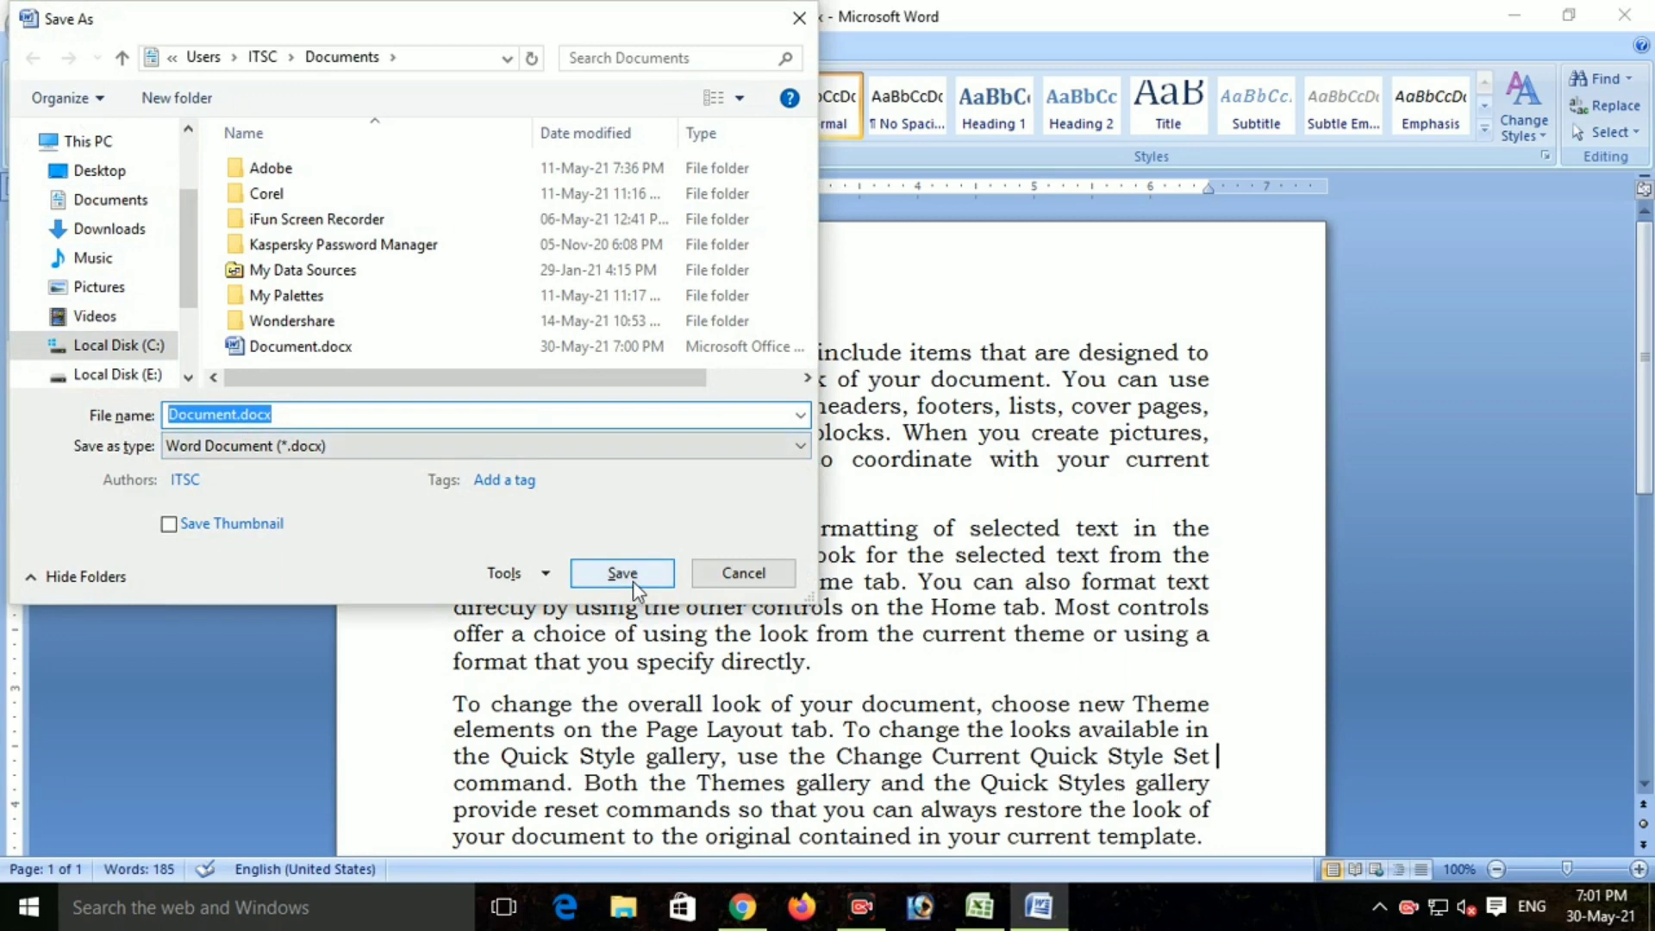
left_click(738, 586)
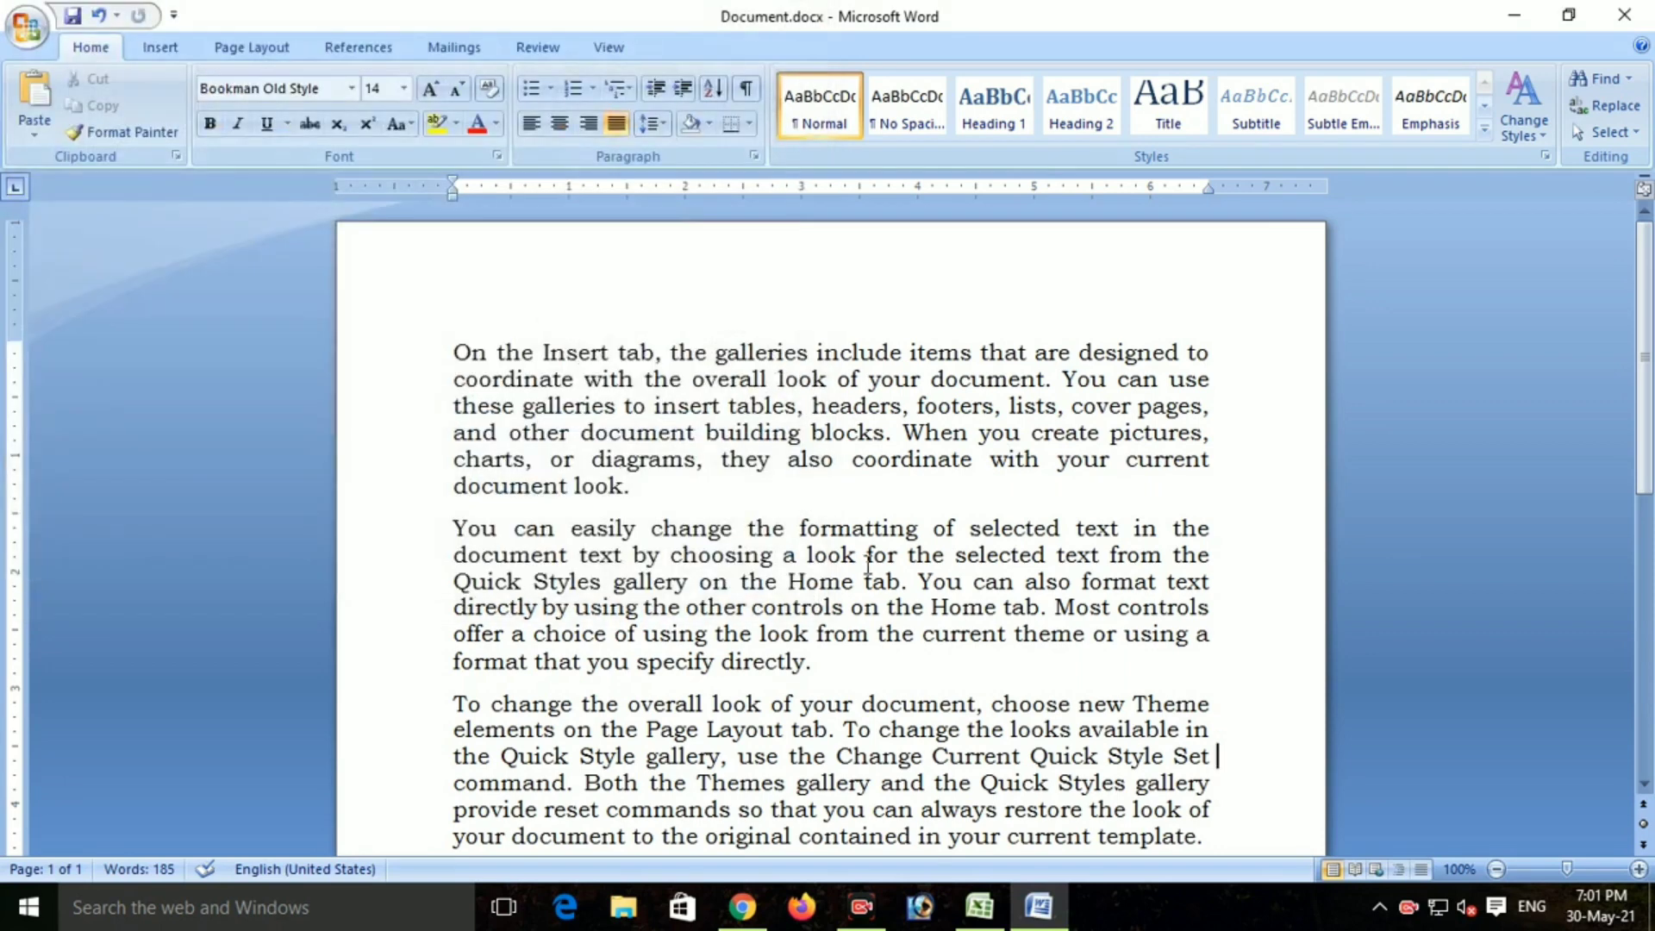